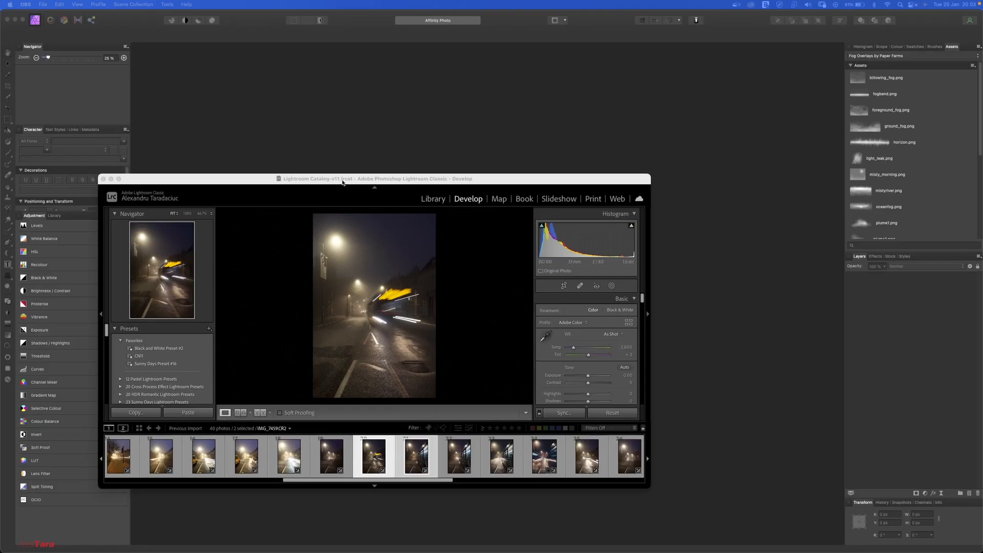
Compare the light-trail and sharp-bus photos in Lightroom Classic, and open both RAW files in Affinity Photo
drag(342, 182, 279, 109)
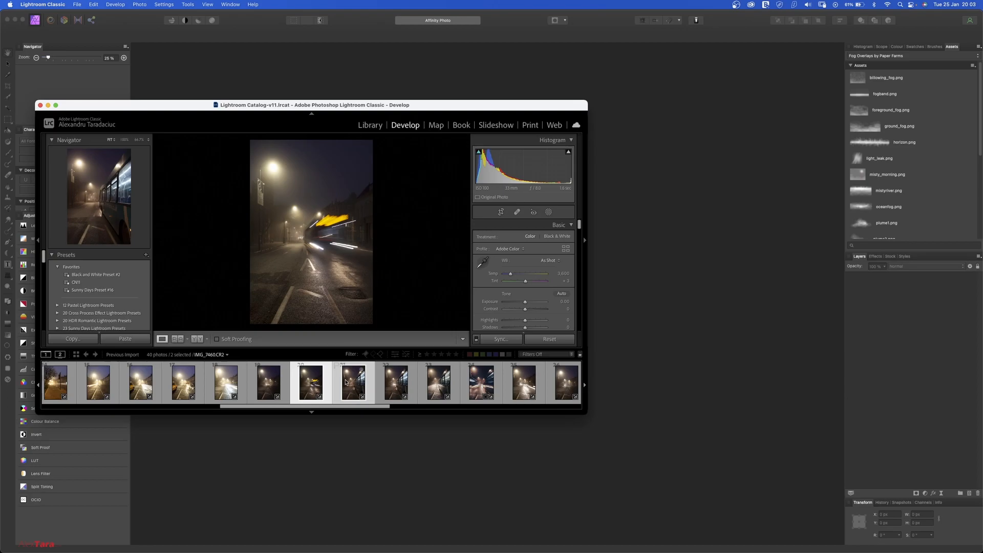
click(327, 383)
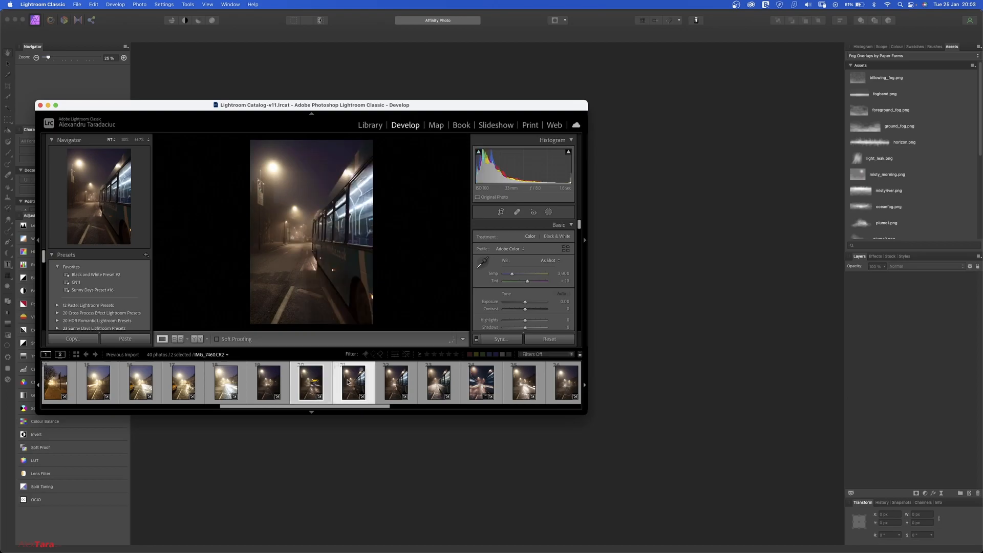
click(315, 386)
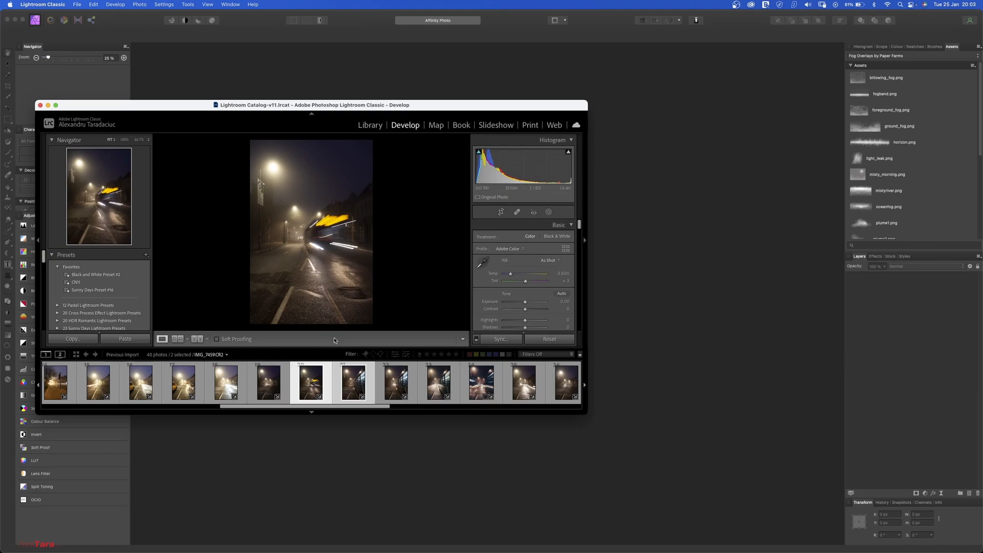
click(347, 371)
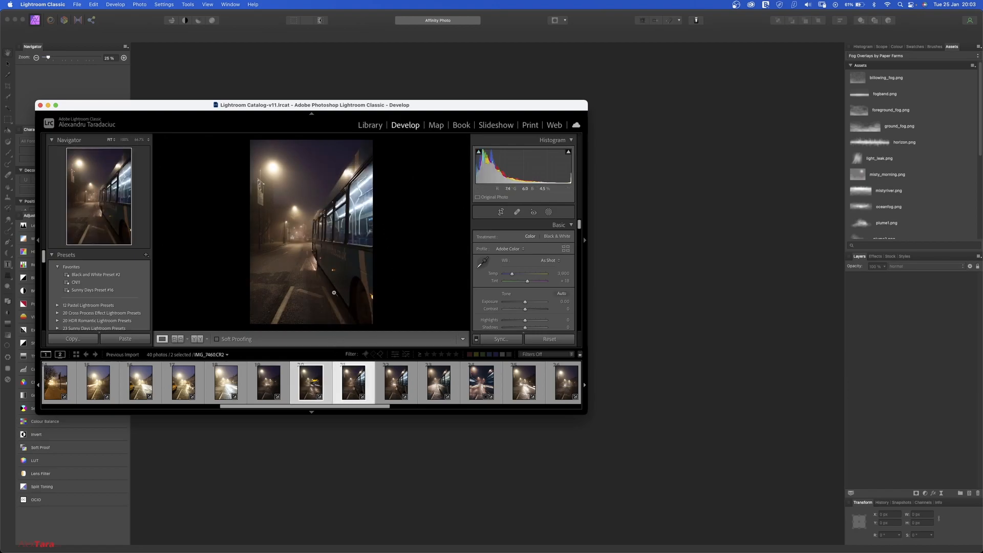
drag(353, 381, 657, 394)
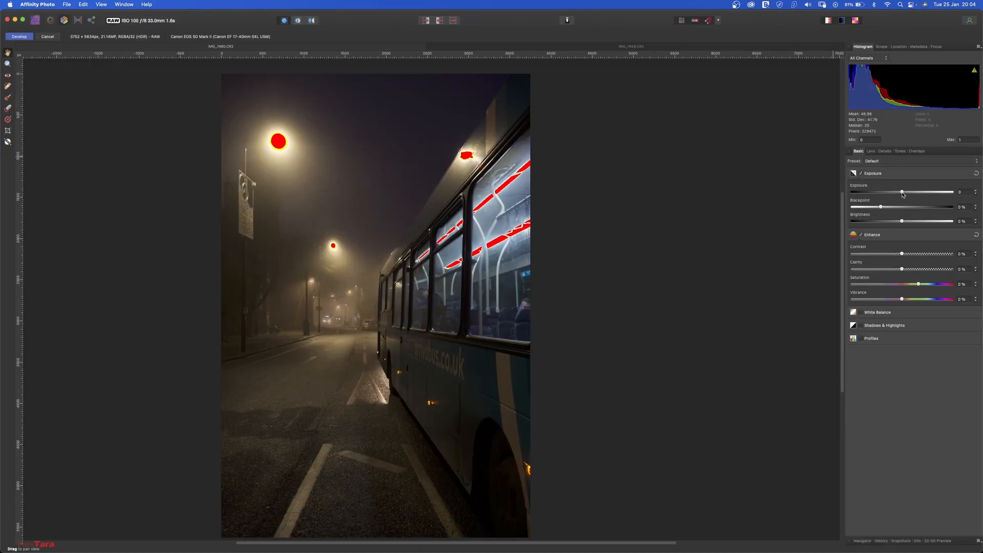
Lower the sharp-bus RAW photo's exposure to -0.375 and develop it
drag(902, 193, 898, 194)
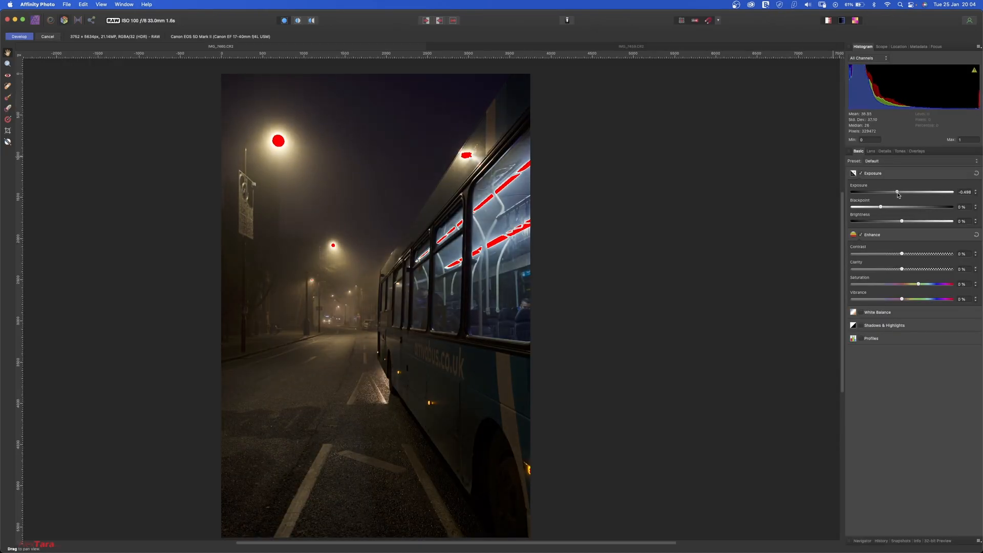
drag(898, 195, 899, 196)
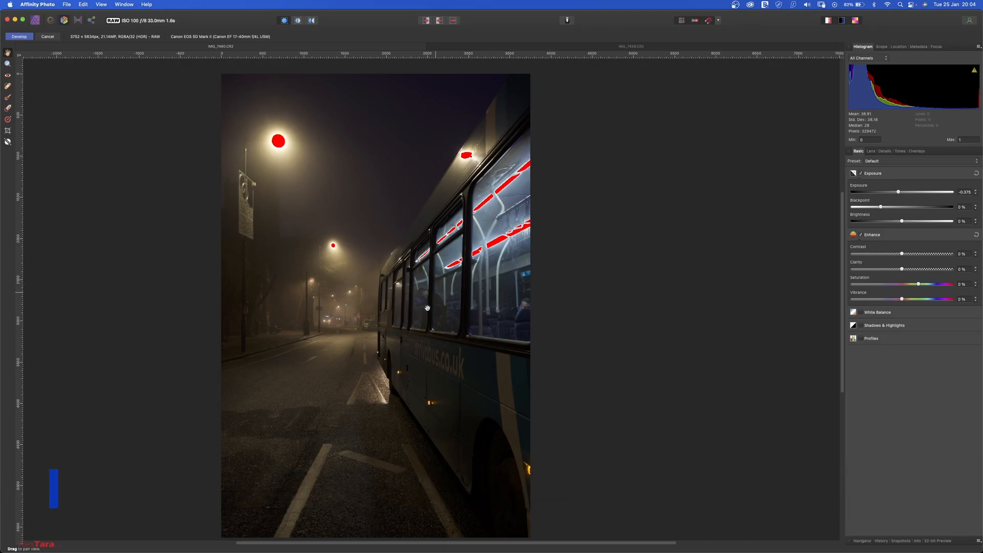
click(25, 39)
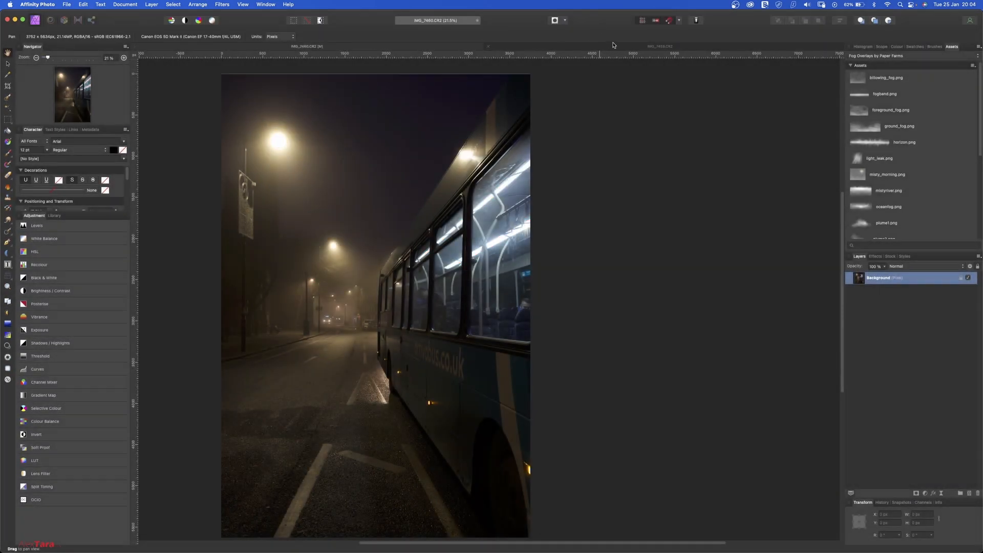
Switch to the light-trail RAW photo, lower its exposure to -0.283 and develop it
click(615, 46)
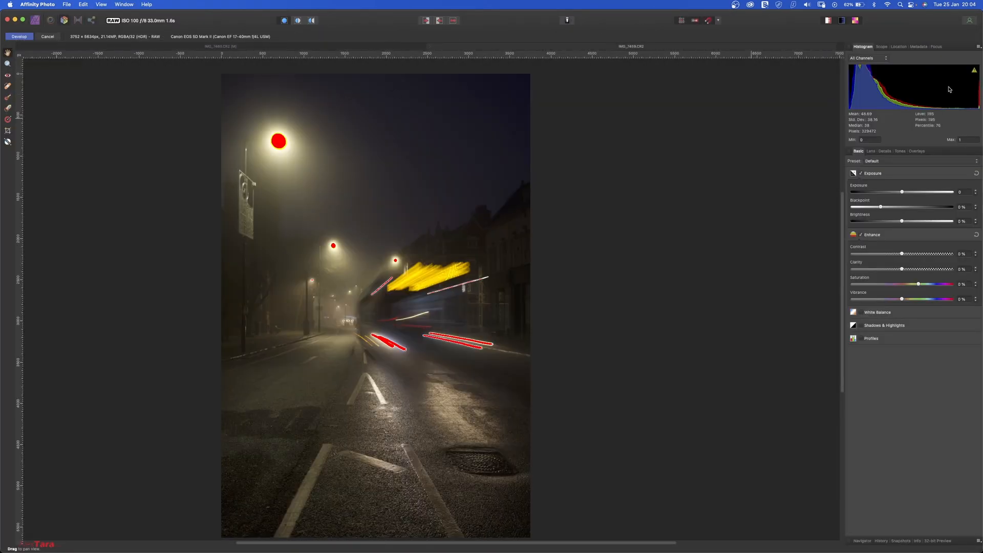
drag(904, 196, 900, 196)
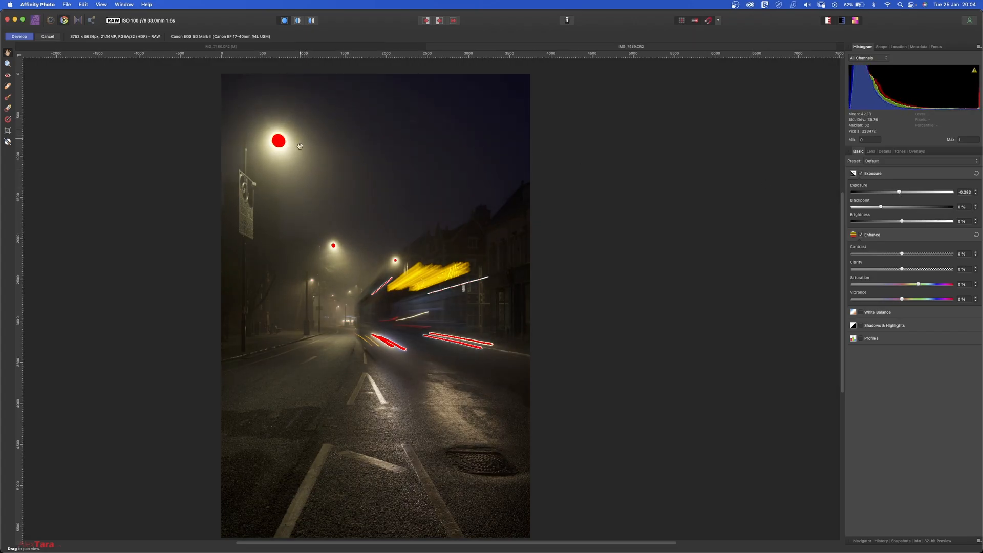
click(21, 37)
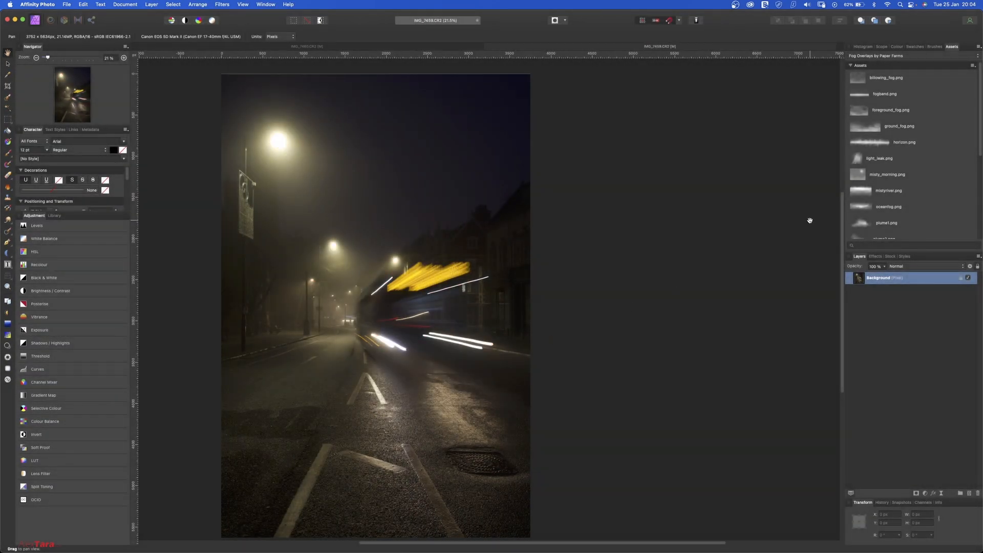
Copy the light-trail photo's Background layer and paste it into the sharp-bus document
click(7, 66)
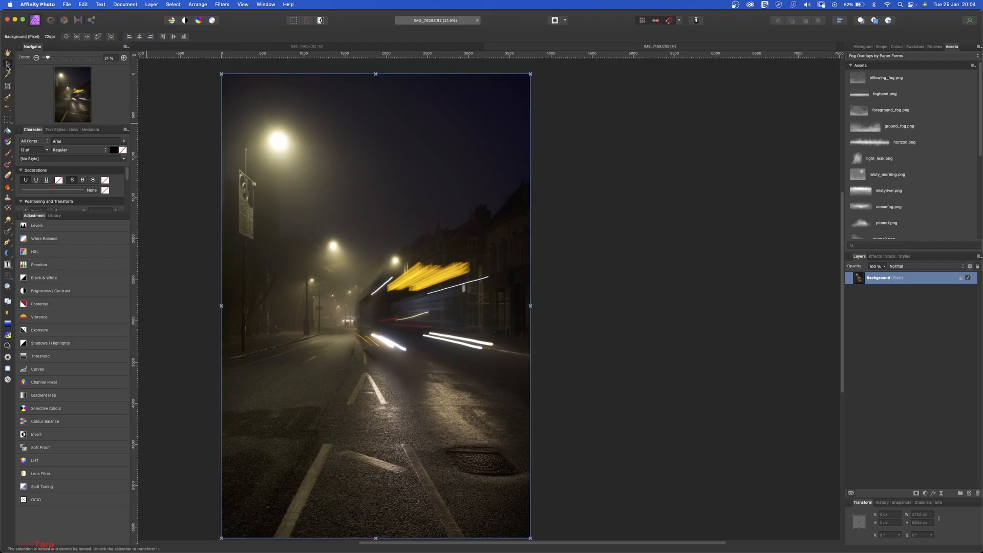
right_click(903, 281)
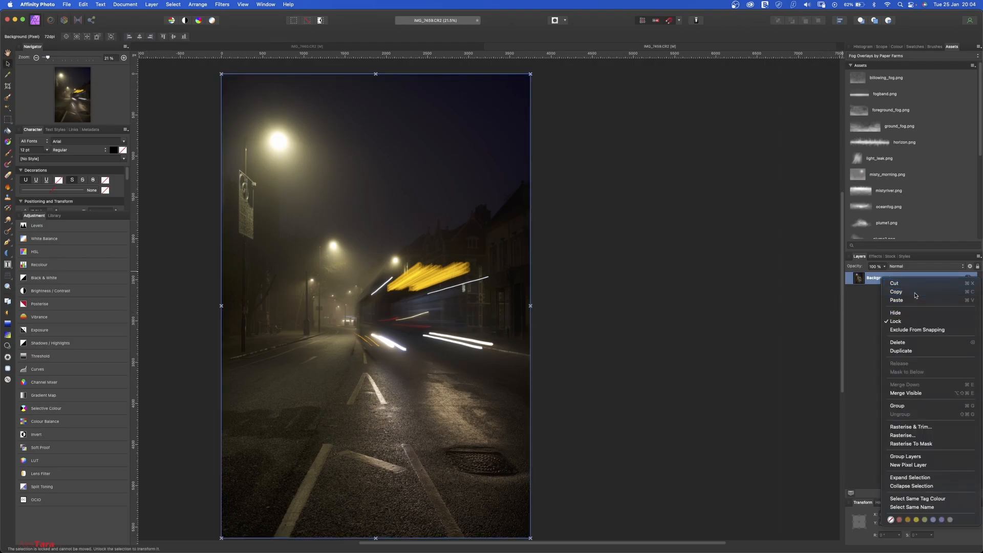
click(900, 296)
click(298, 47)
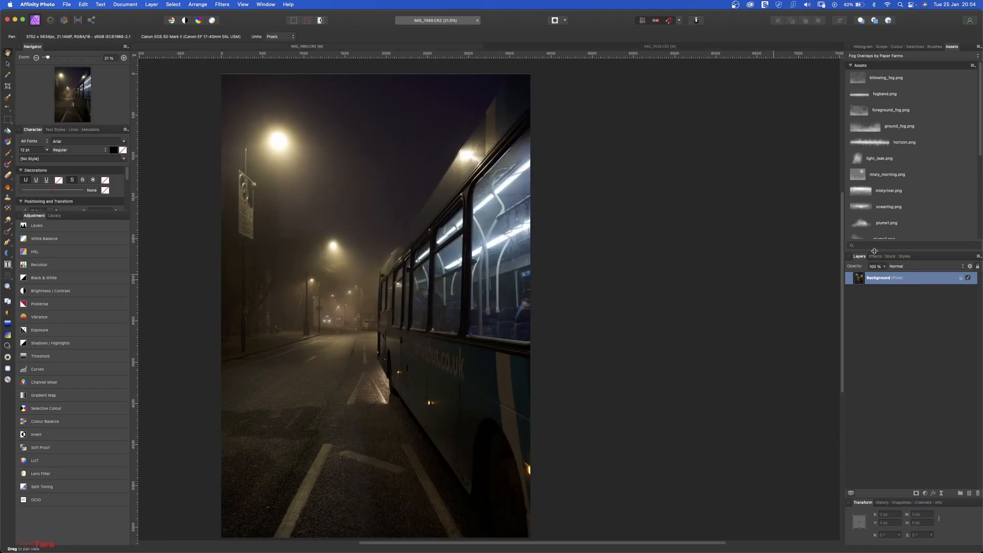
click(889, 299)
right_click(889, 296)
click(907, 301)
Compare the two layers by toggling the pasted one, and move the unlocked sharp-bus layer above it
click(969, 278)
click(969, 279)
click(969, 279)
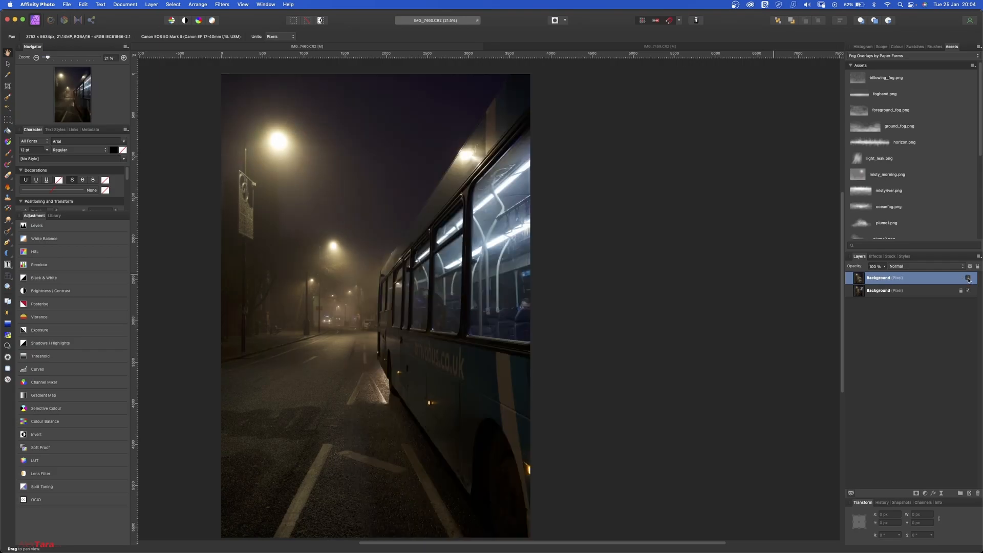
click(968, 279)
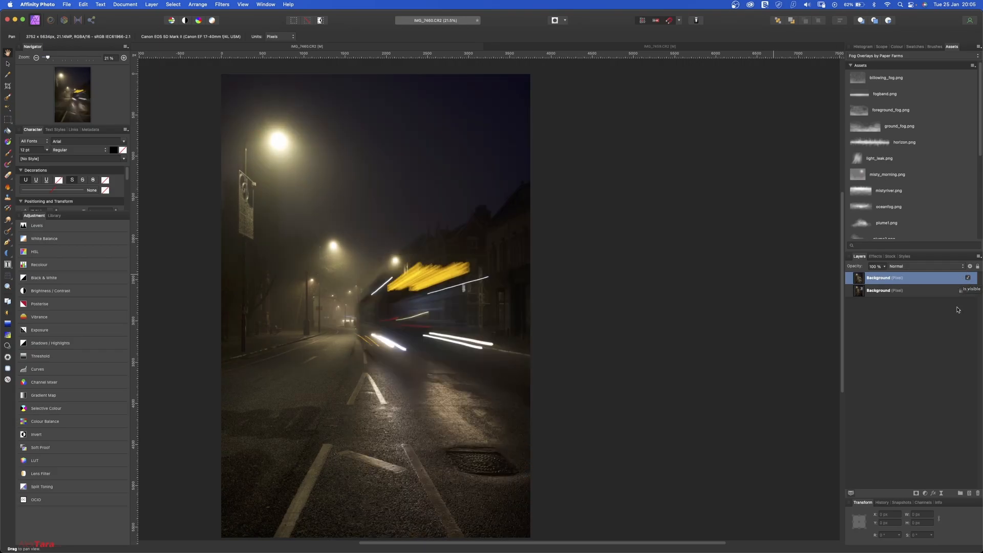
click(962, 291)
drag(918, 291, 913, 276)
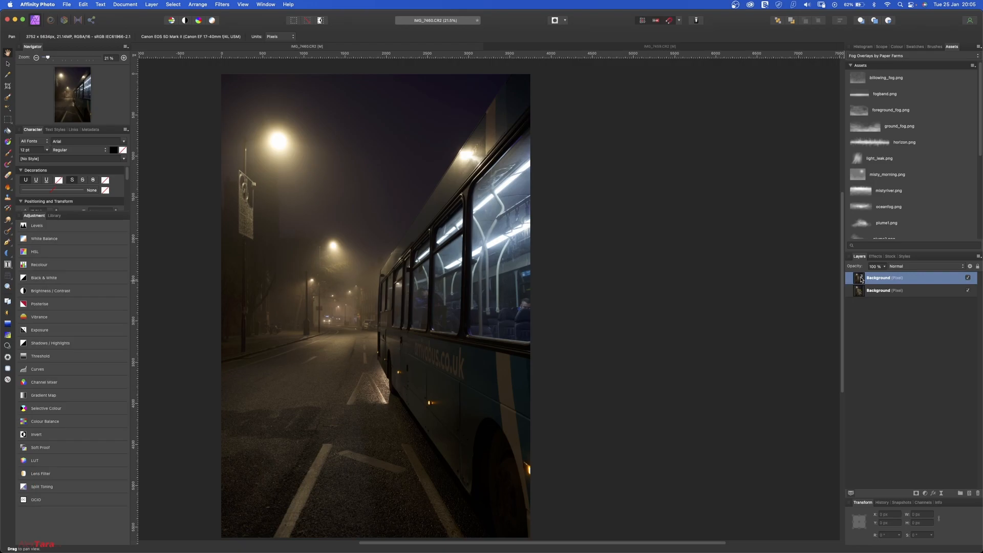
Add a mask to the upper sharp-bus layer and paint out the bus's far end to reveal the light trails
click(917, 495)
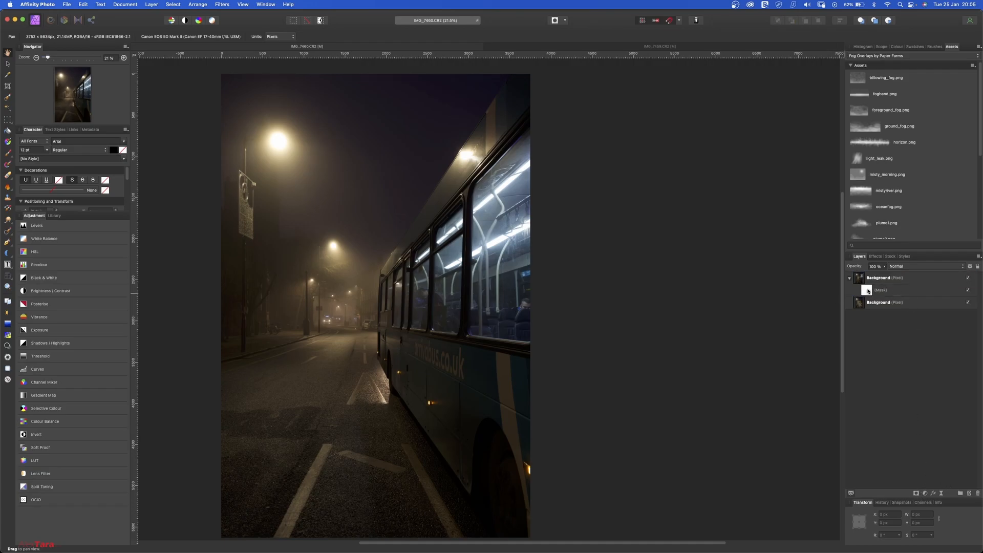
click(866, 291)
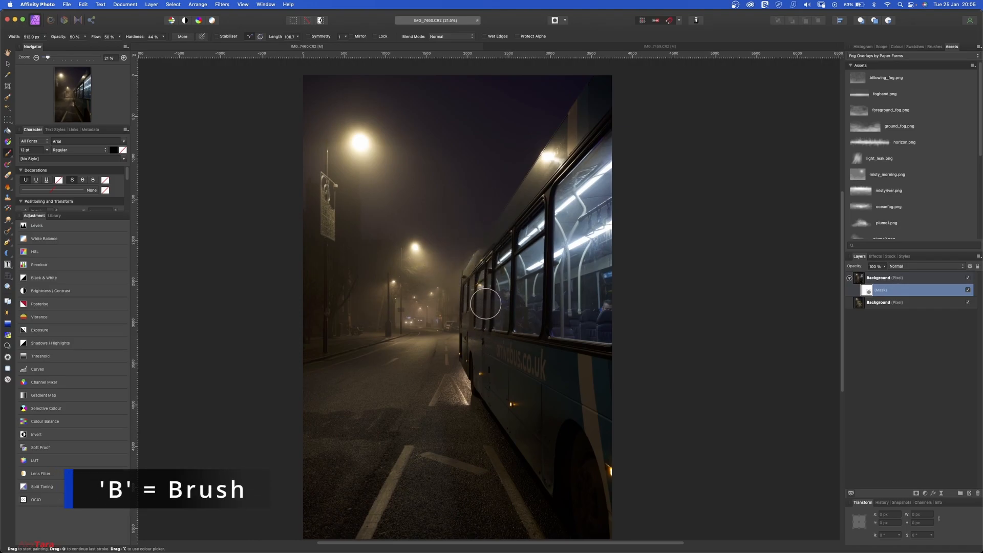
mouse_move(471, 262)
mouse_down()
mouse_move(459, 315)
mouse_move(472, 262)
mouse_move(462, 315)
mouse_move(474, 253)
mouse_move(441, 375)
mouse_move(469, 322)
mouse_move(470, 377)
mouse_move(464, 302)
mouse_move(474, 265)
mouse_move(498, 233)
mouse_move(464, 320)
mouse_move(492, 333)
mouse_move(463, 375)
mouse_move(481, 395)
mouse_move(479, 297)
mouse_move(500, 275)
mouse_move(500, 228)
mouse_move(471, 287)
mouse_move(513, 206)
mouse_move(452, 314)
mouse_move(478, 391)
mouse_move(473, 413)
mouse_move(511, 424)
mouse_move(486, 394)
mouse_move(499, 249)
mouse_move(510, 281)
mouse_move(493, 242)
mouse_move(460, 345)
mouse_up()
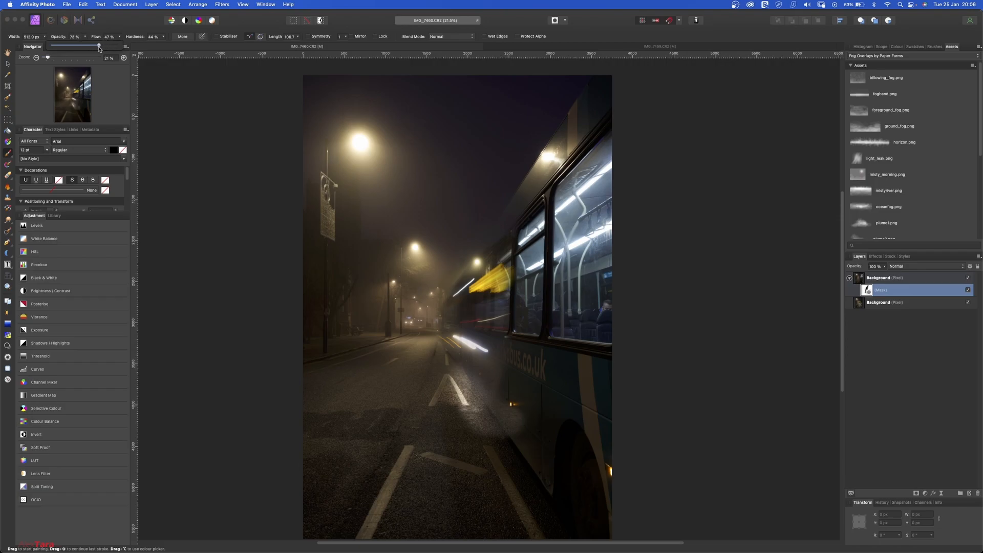
Extend the mask along the bus side and down the road with the brush at 76% opacity and 47% flow
click(463, 288)
mouse_move(442, 322)
mouse_down()
mouse_move(464, 400)
mouse_move(483, 395)
mouse_move(497, 409)
mouse_up()
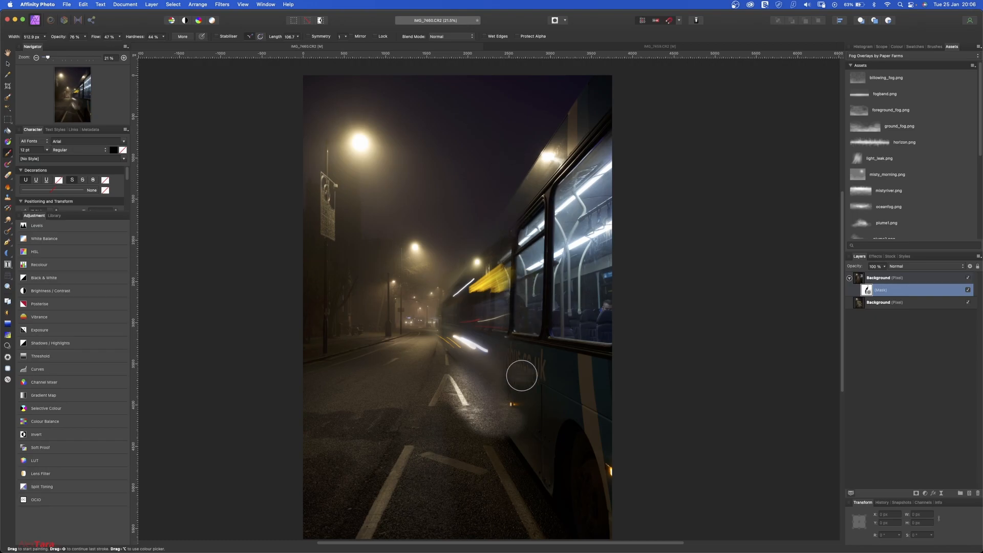
shift+click(499, 465)
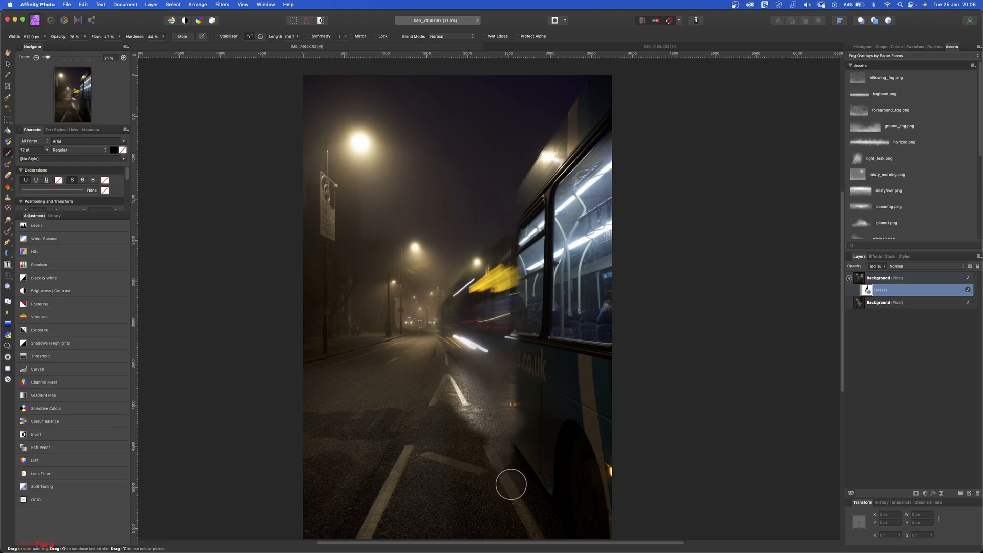
shift+click(513, 483)
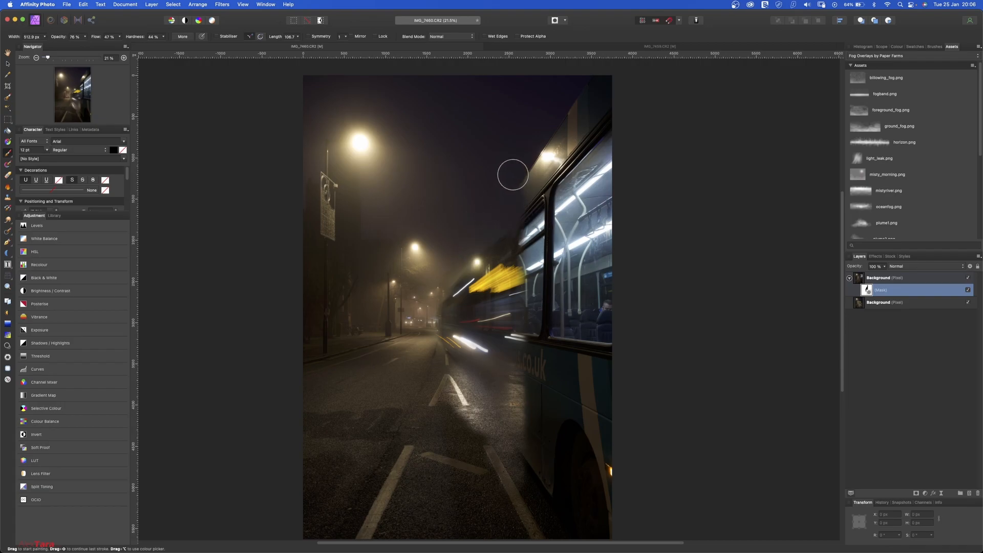
Enlarge the brush to about 1030 px and repaint the mask to bring back the bus's middle windows and side
key(])
key(])
key(])
key(])
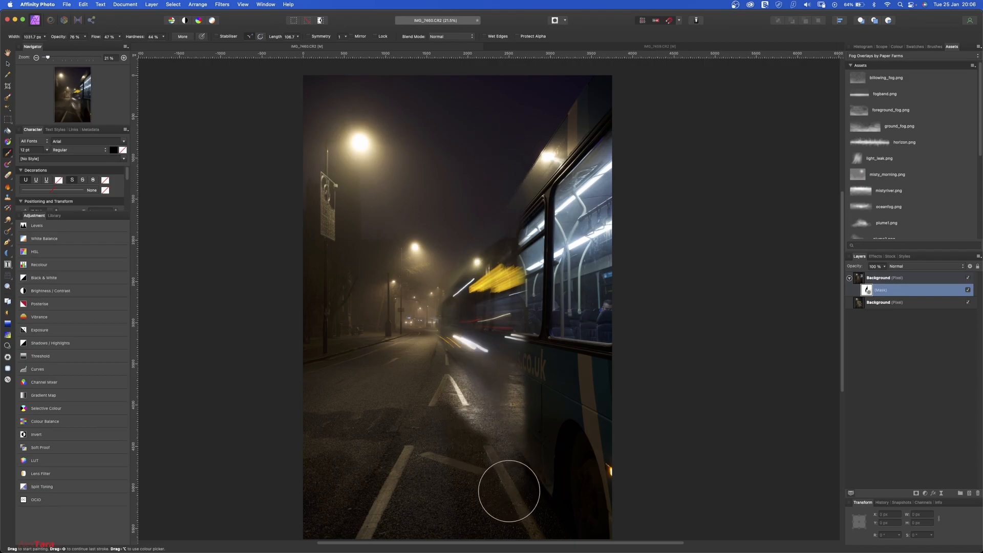
drag(505, 498, 509, 509)
mouse_move(511, 352)
mouse_down()
mouse_move(499, 234)
mouse_move(518, 197)
mouse_move(497, 321)
mouse_move(507, 382)
mouse_move(524, 260)
mouse_move(512, 288)
mouse_move(518, 294)
mouse_move(526, 275)
mouse_move(527, 287)
mouse_move(539, 274)
mouse_move(526, 297)
mouse_move(530, 278)
mouse_move(550, 303)
mouse_move(521, 286)
mouse_move(546, 275)
mouse_move(521, 289)
mouse_move(526, 321)
mouse_move(538, 324)
mouse_move(530, 362)
mouse_move(549, 368)
mouse_move(528, 396)
mouse_move(519, 385)
mouse_move(538, 417)
mouse_move(517, 395)
mouse_move(599, 425)
mouse_move(574, 458)
mouse_move(594, 431)
mouse_move(613, 468)
mouse_move(514, 382)
mouse_move(586, 367)
mouse_move(489, 352)
mouse_move(528, 357)
mouse_move(519, 353)
mouse_move(536, 368)
mouse_move(534, 318)
mouse_up()
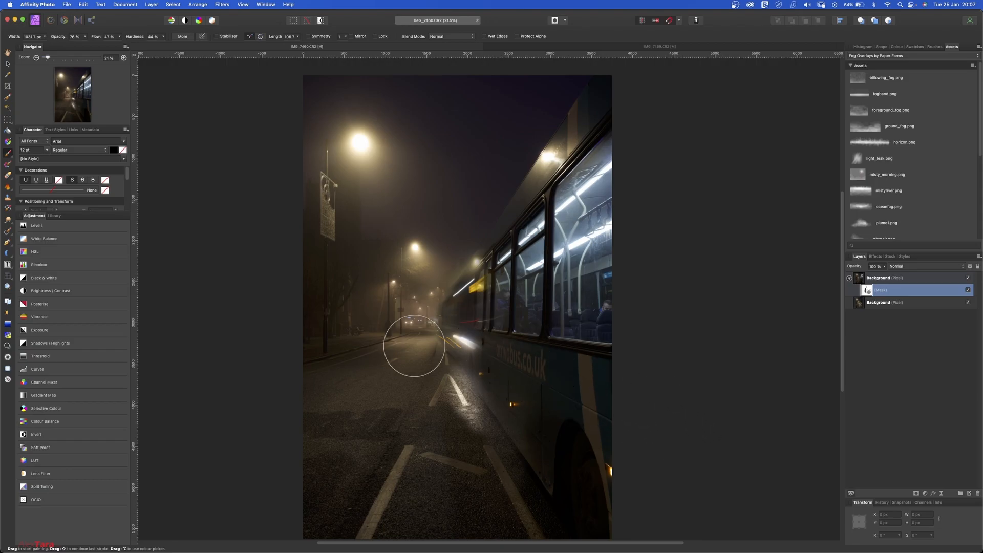
Reselect the layer mask, reduce the brush width to 110 px and dab beside the bus roof's light streak
click(877, 303)
click(868, 291)
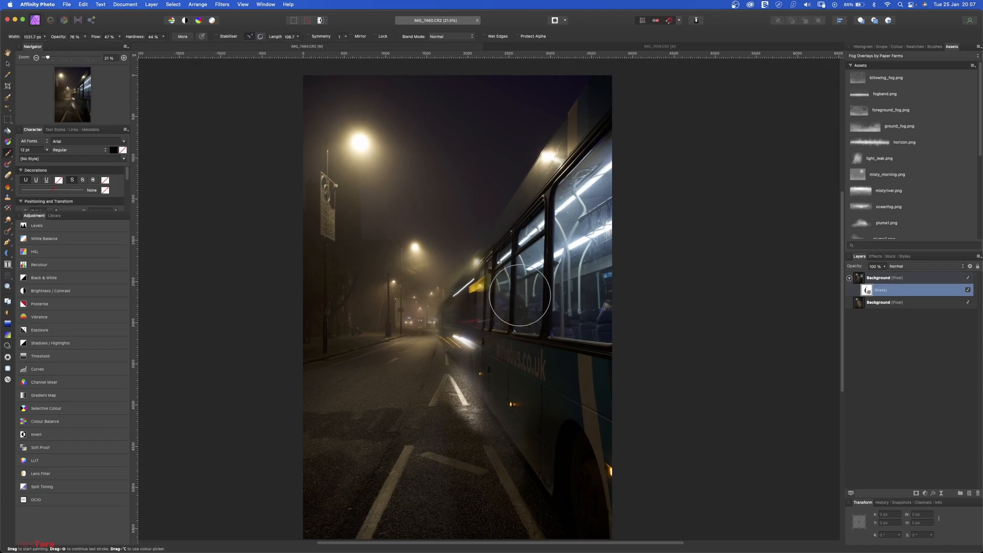
scroll(520, 296, up, 3)
drag(416, 397, 512, 361)
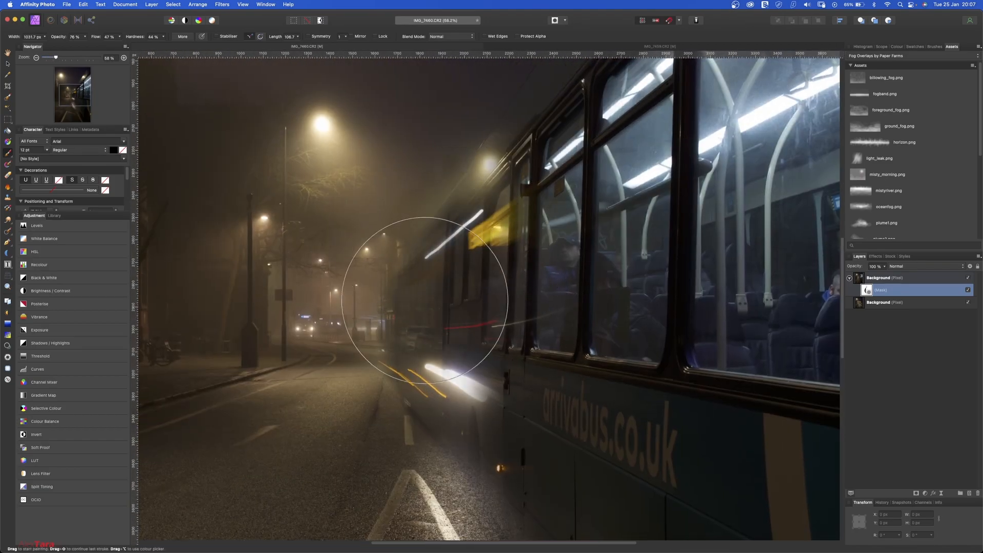
key([)
key(bracketleft)
key(bracketleft)
key(bracketleft)
key(bracketleft)
key(bracketleft)
key(bracketleft)
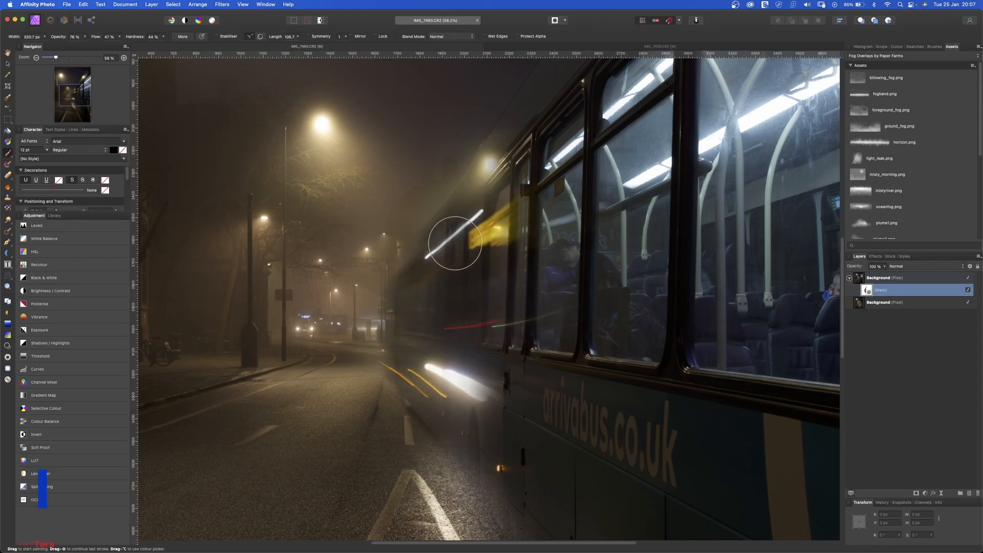
key(bracketleft)
key(bracketleft)
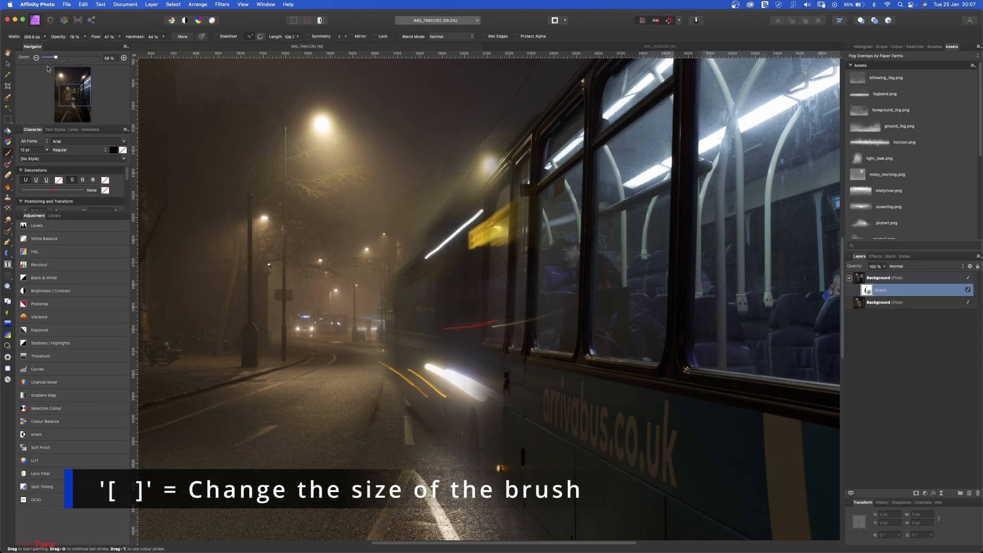
click(44, 36)
drag(46, 45, 31, 46)
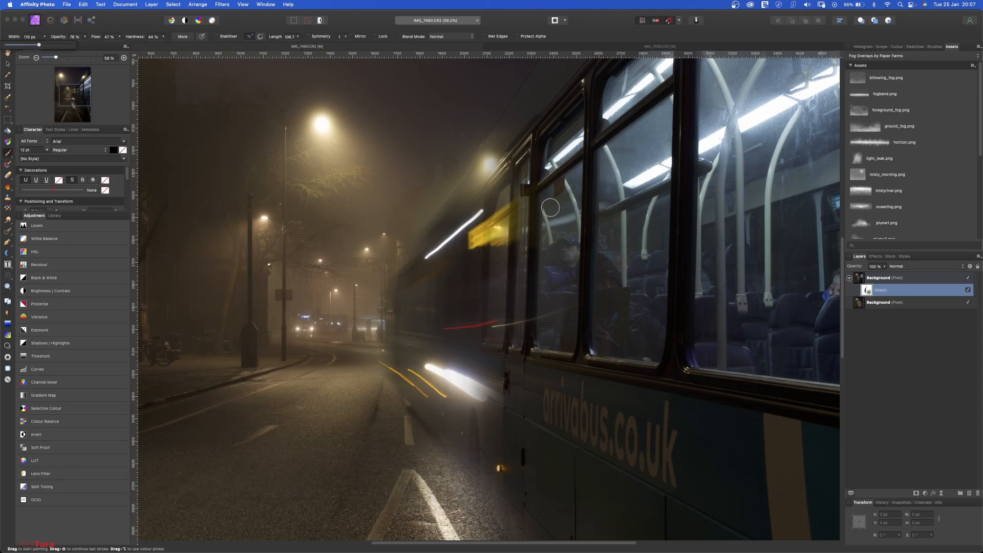
click(483, 192)
Enlarge the brush to about 293 px and paint the mask over the bus's far windows and side edge
key(bracketright)
key(bracketright)
key(bracketright)
key(bracketright)
key(bracketright)
key(bracketright)
mouse_move(482, 190)
mouse_down()
mouse_move(484, 155)
mouse_move(482, 208)
mouse_move(494, 202)
mouse_move(495, 225)
mouse_move(496, 175)
mouse_move(497, 275)
mouse_move(506, 264)
mouse_move(520, 299)
mouse_move(516, 191)
mouse_move(510, 174)
mouse_move(494, 173)
mouse_move(513, 160)
mouse_move(497, 298)
mouse_move(525, 336)
mouse_move(499, 377)
mouse_move(504, 400)
mouse_move(519, 401)
mouse_move(513, 457)
mouse_move(555, 356)
mouse_up()
key(space)
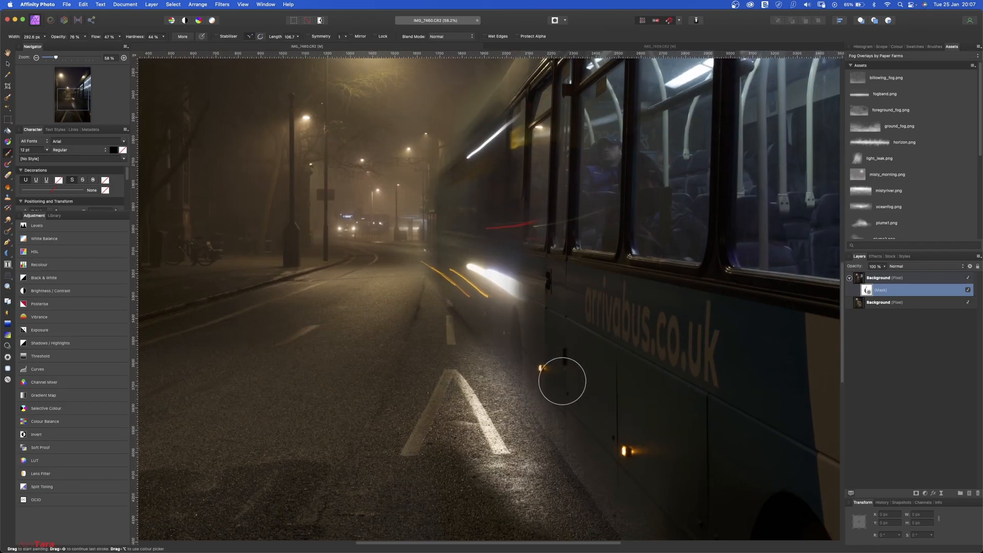
Refine the mask around the headlight streak where the blurred bus meets the sharp side
mouse_move(494, 300)
mouse_down()
mouse_move(519, 313)
mouse_move(510, 337)
mouse_move(503, 328)
mouse_move(487, 338)
mouse_move(520, 313)
mouse_move(510, 338)
mouse_up()
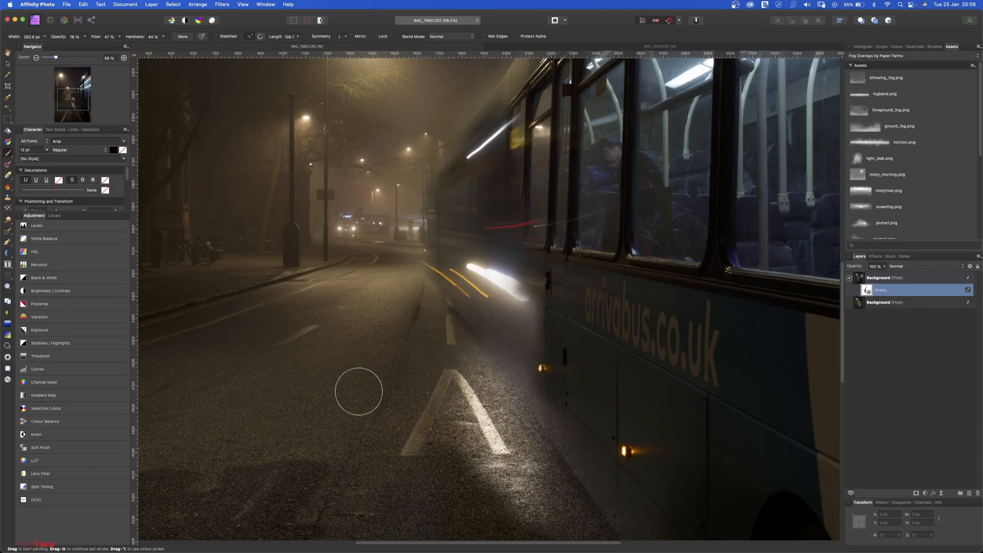
mouse_move(555, 228)
mouse_down()
mouse_move(539, 284)
mouse_move(505, 333)
mouse_move(505, 197)
mouse_move(603, 231)
mouse_up()
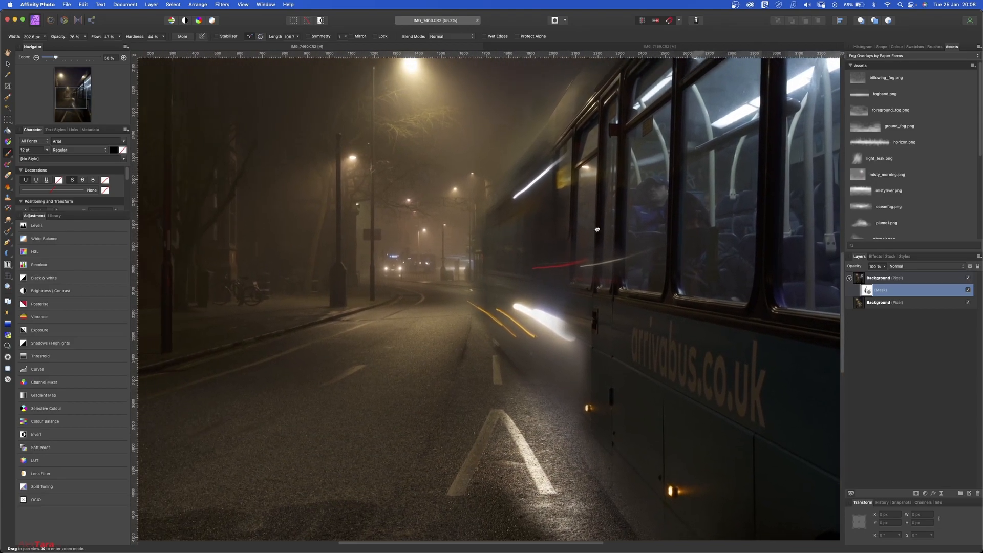
scroll(594, 209, down, 5)
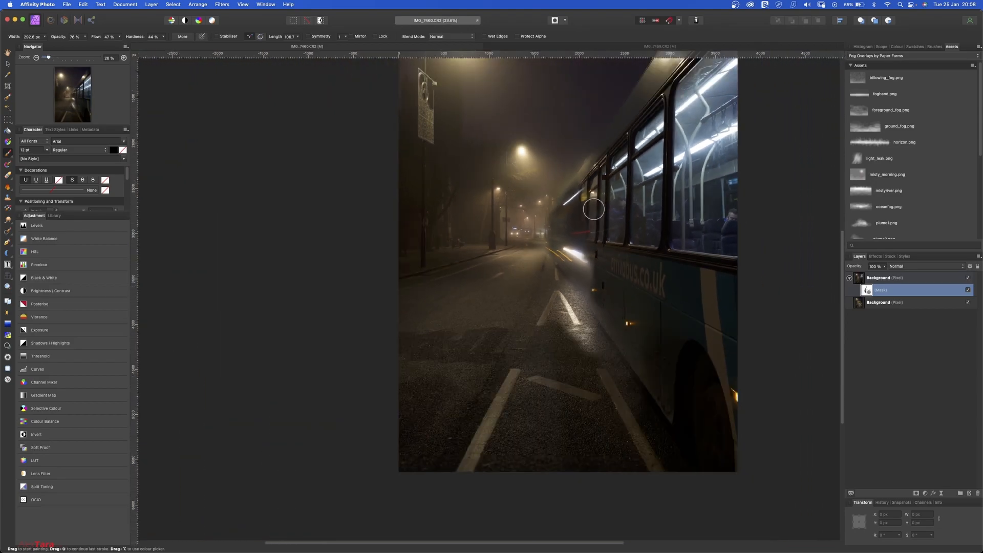
scroll(594, 209, up, 4)
scroll(594, 209, up, 2)
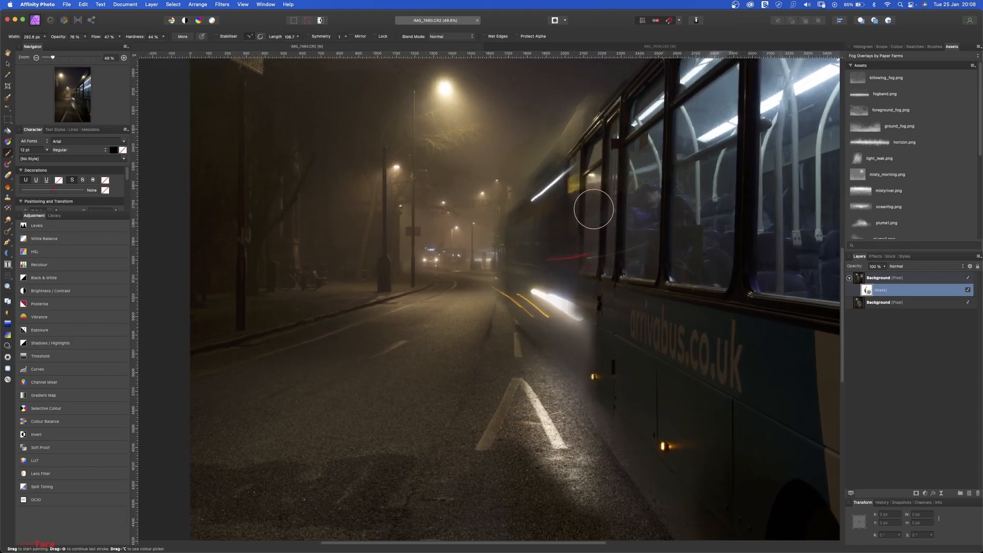
Collapse the masked Background layer and merge the visible layers into a new pixel layer at the top of the stack
mouse_move(754, 286)
mouse_down()
mouse_move(711, 286)
mouse_move(345, 366)
mouse_move(427, 416)
mouse_move(551, 432)
mouse_move(539, 436)
mouse_up()
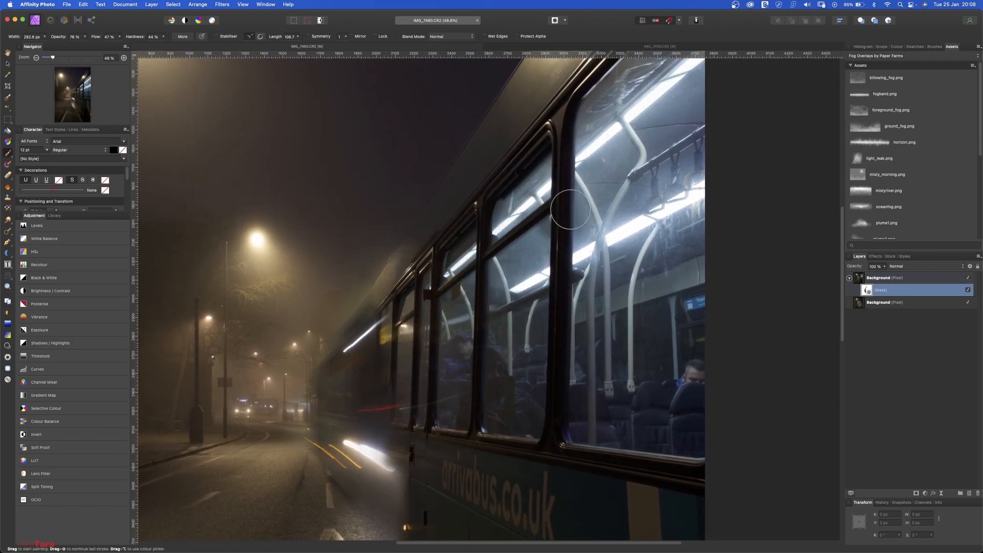
mouse_move(328, 385)
mouse_down()
mouse_move(463, 335)
mouse_move(322, 438)
mouse_move(282, 505)
mouse_move(403, 402)
mouse_move(534, 325)
mouse_move(513, 326)
mouse_up()
scroll(484, 287, down, 5)
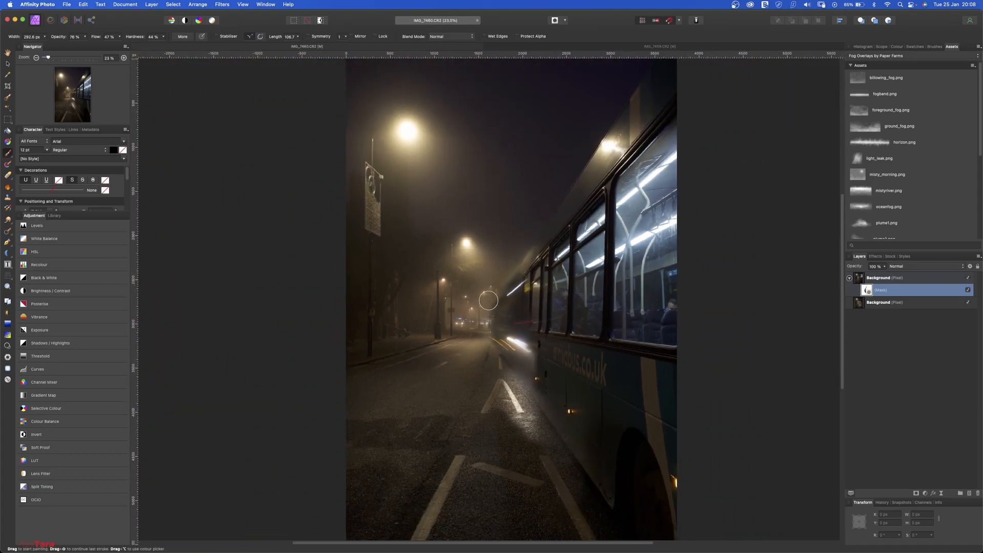
scroll(488, 300, down, 1)
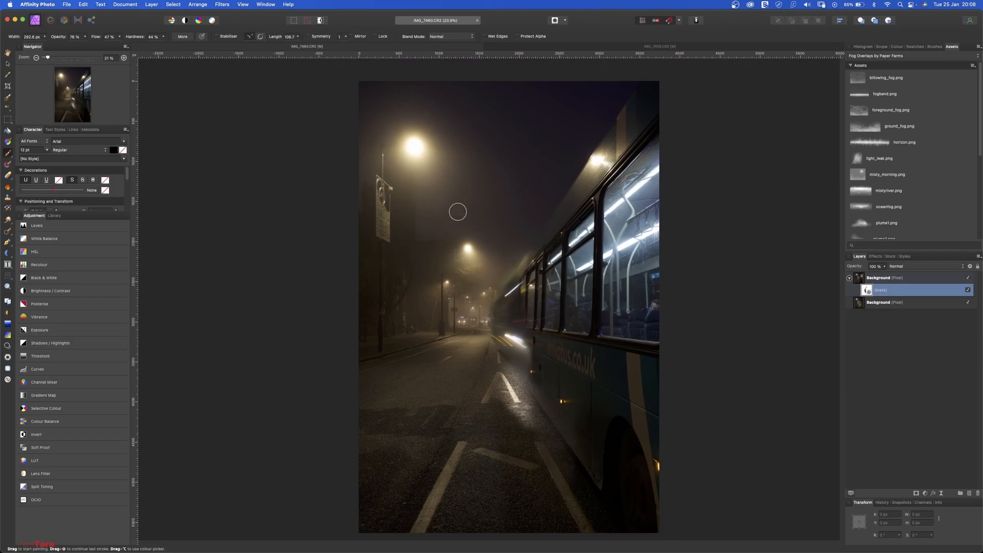
double_click(849, 278)
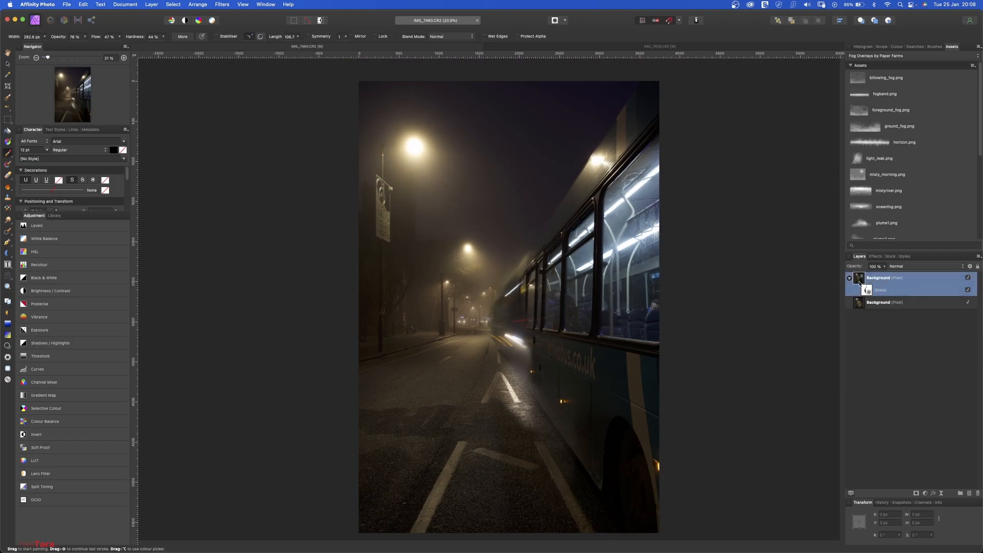
click(849, 278)
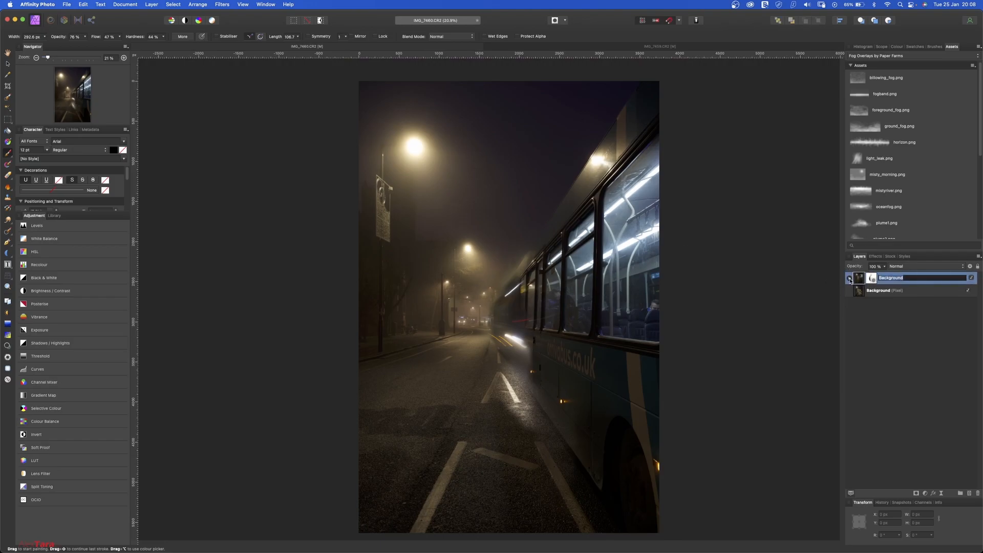
click(909, 290)
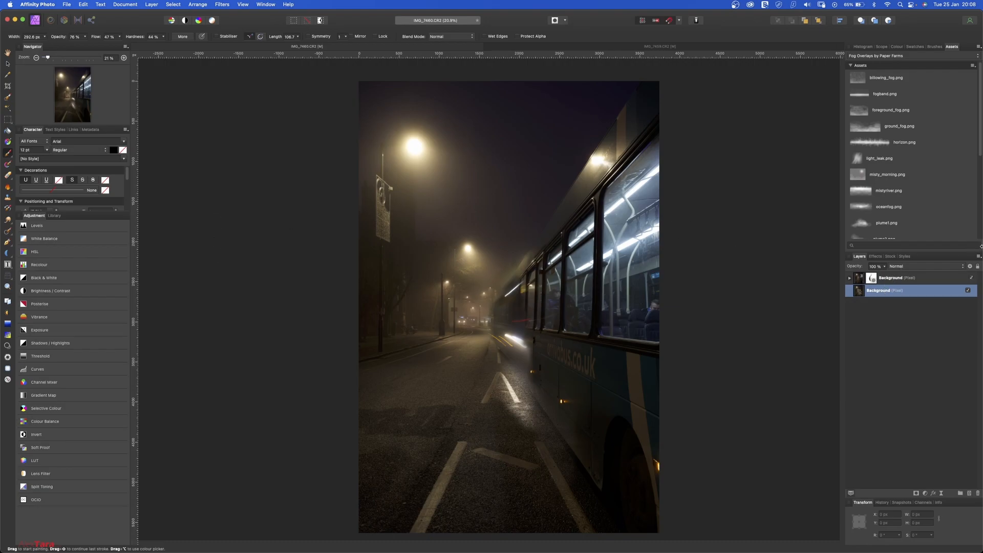
click(905, 278)
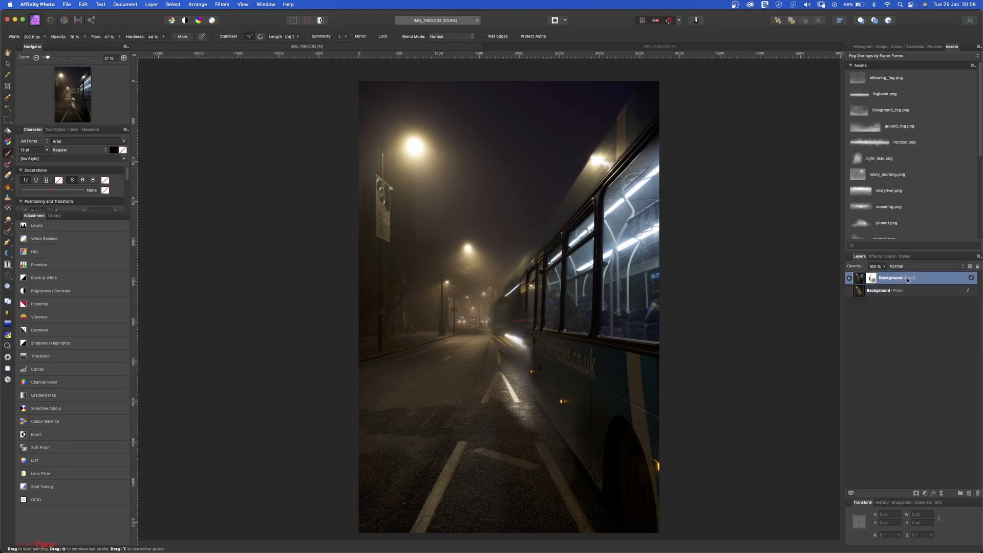
right_click(905, 279)
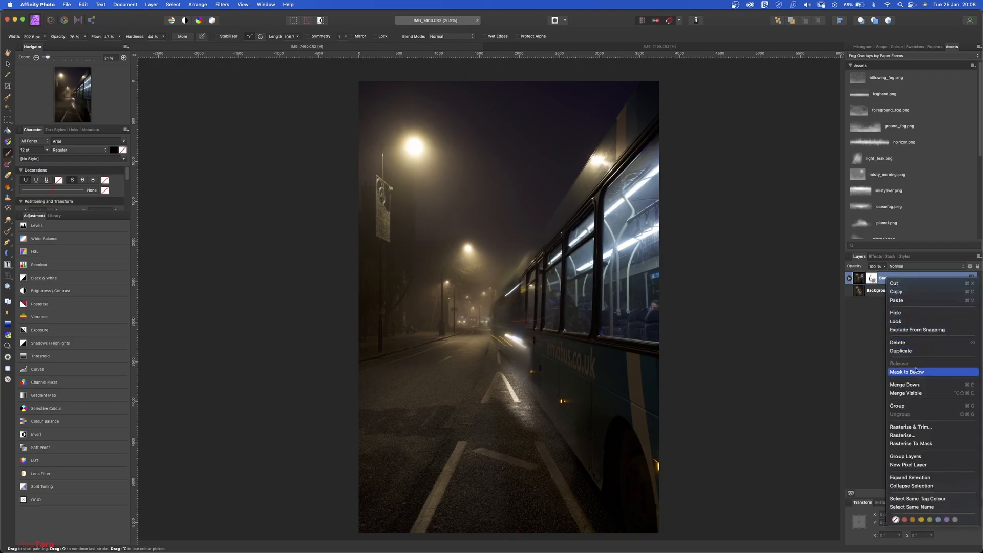
click(965, 395)
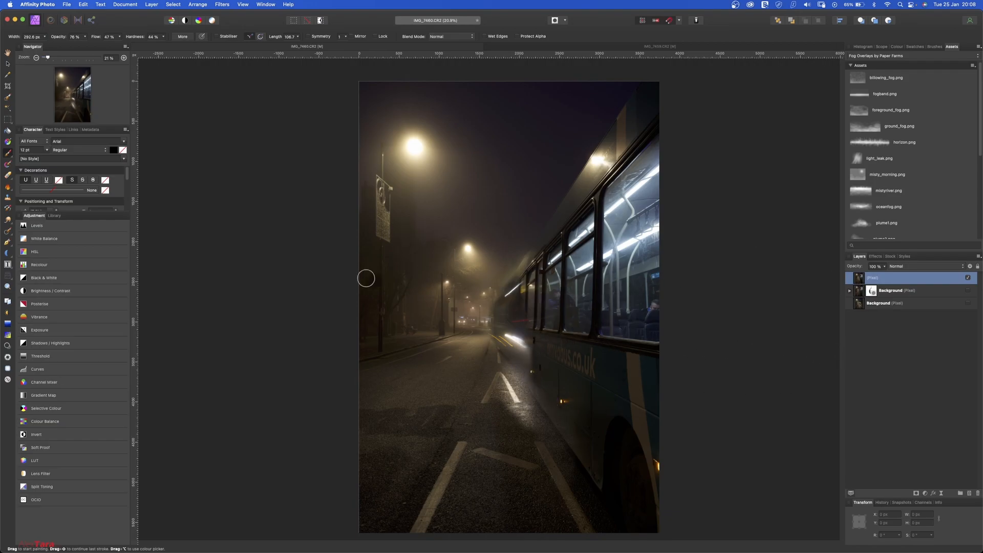
Add a default Levels adjustment and set the Master channel's white level to 72% and black level to 2%
click(38, 228)
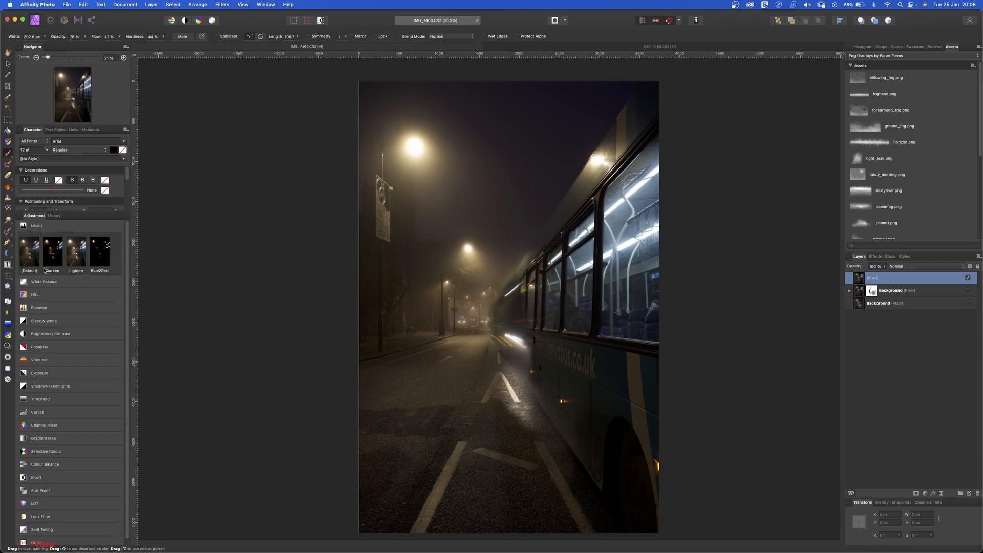
click(29, 256)
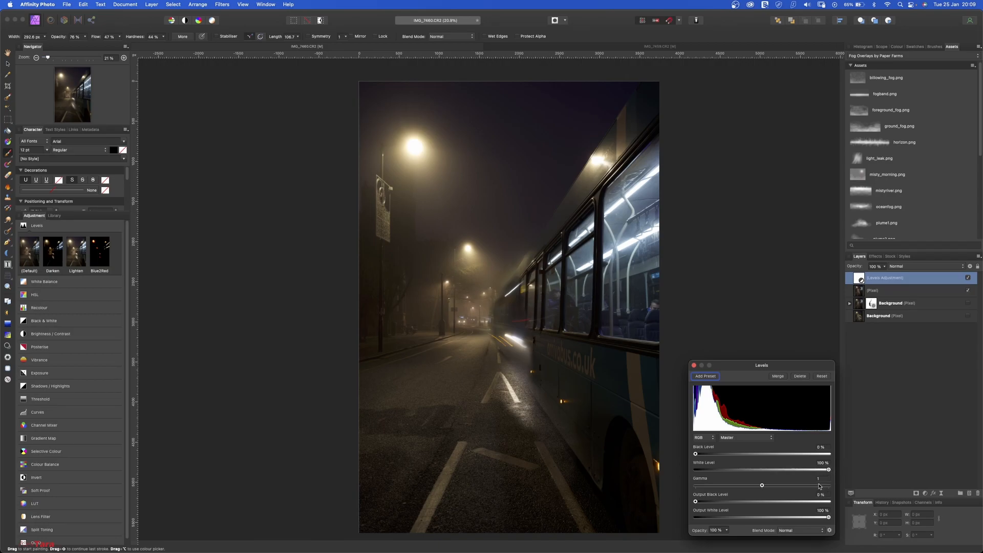
drag(829, 470, 791, 472)
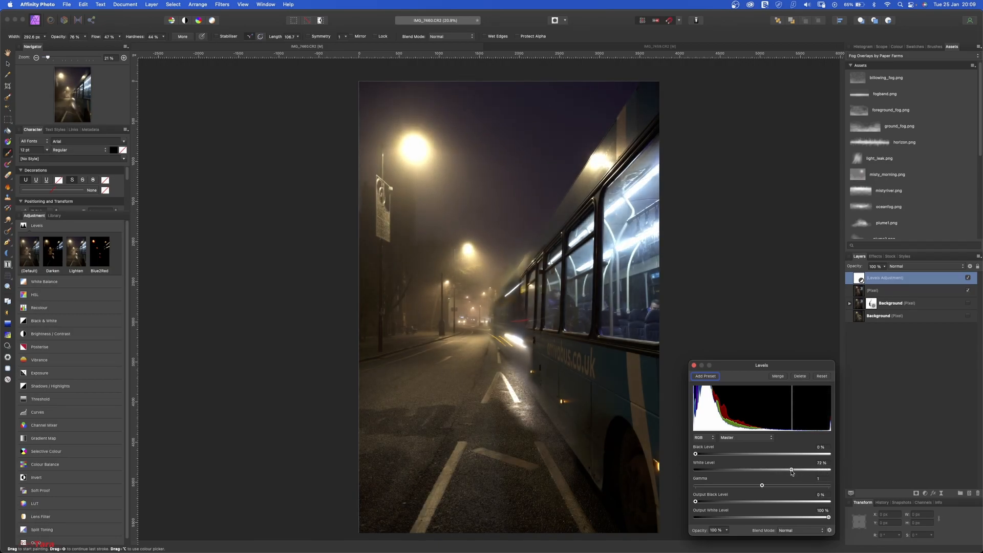
drag(696, 454, 698, 456)
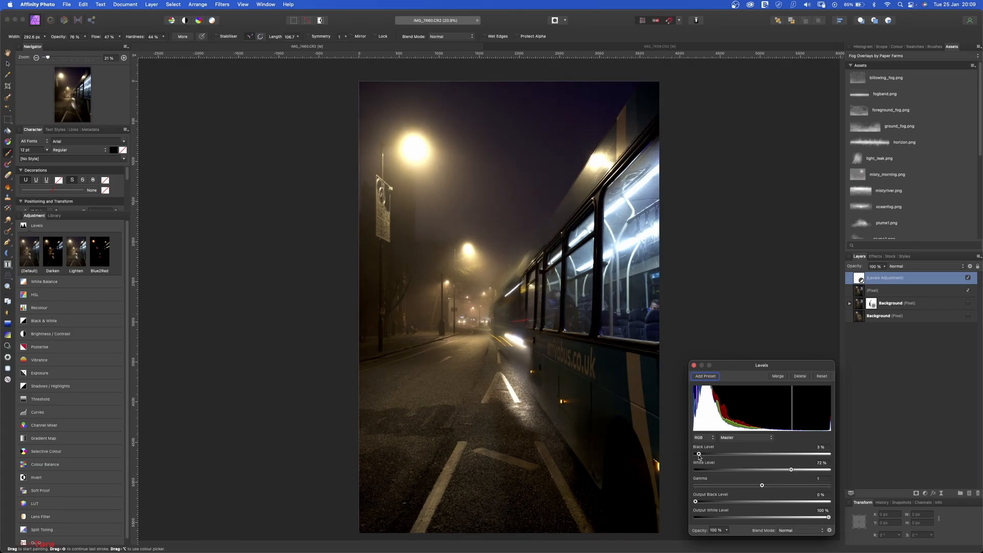
Set the Levels adjustment's Blue channel to a 3% black level, keeping its white level at 100%
click(754, 438)
click(753, 460)
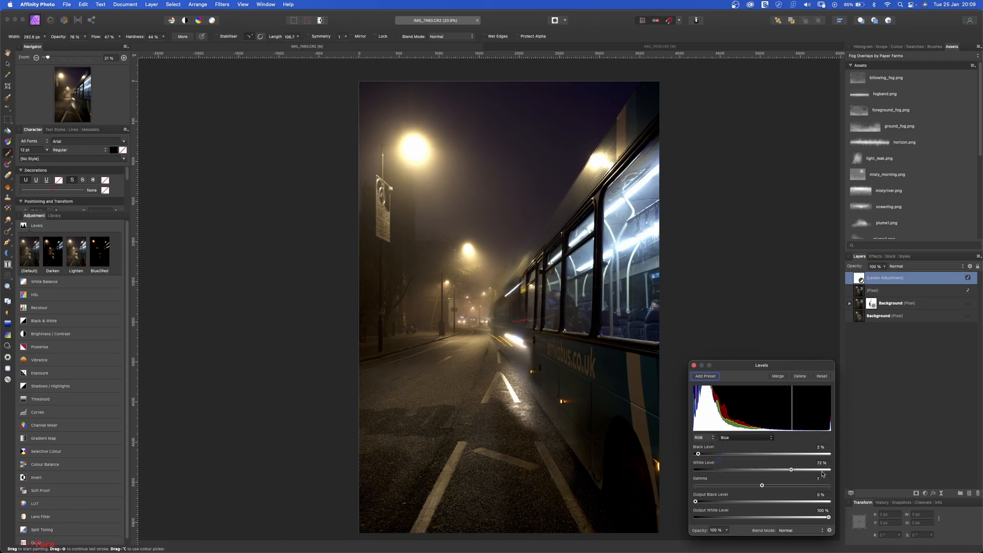
mouse_move(828, 470)
mouse_down()
mouse_move(743, 470)
mouse_move(844, 471)
mouse_up()
drag(697, 454, 700, 455)
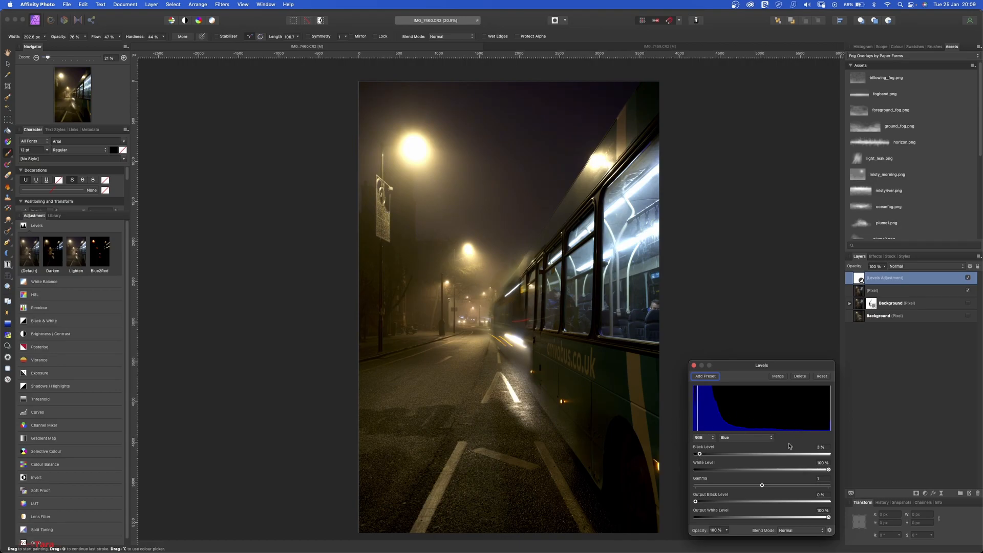
Set the Levels adjustment's Green channel to a 2% black level, keeping its white level at 100%
click(761, 442)
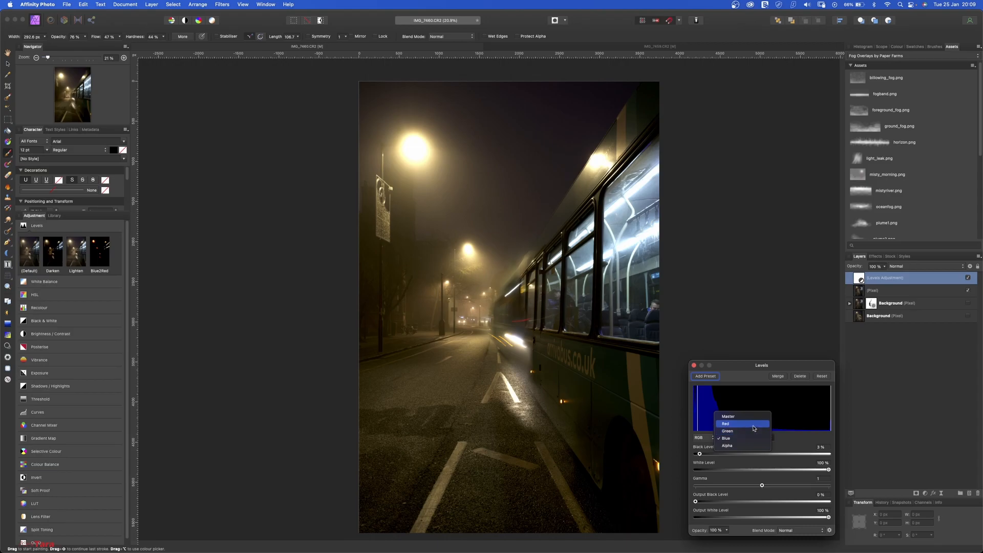
click(755, 431)
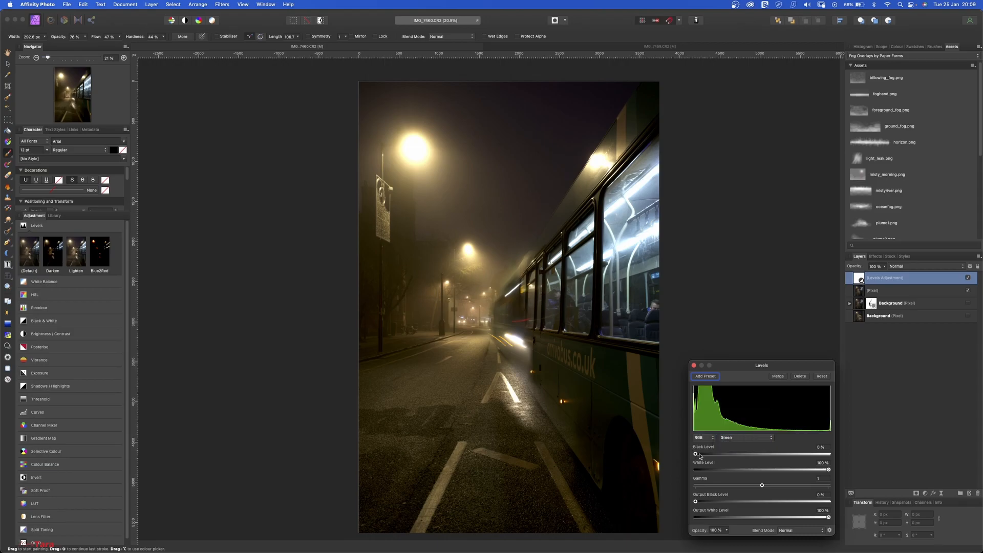
drag(698, 457, 699, 458)
mouse_move(829, 469)
mouse_down()
mouse_move(817, 472)
mouse_move(832, 471)
mouse_up()
Set the Levels adjustment's Red channel to a 2% black level and 94% white level, and close the adjustment's settings
click(753, 439)
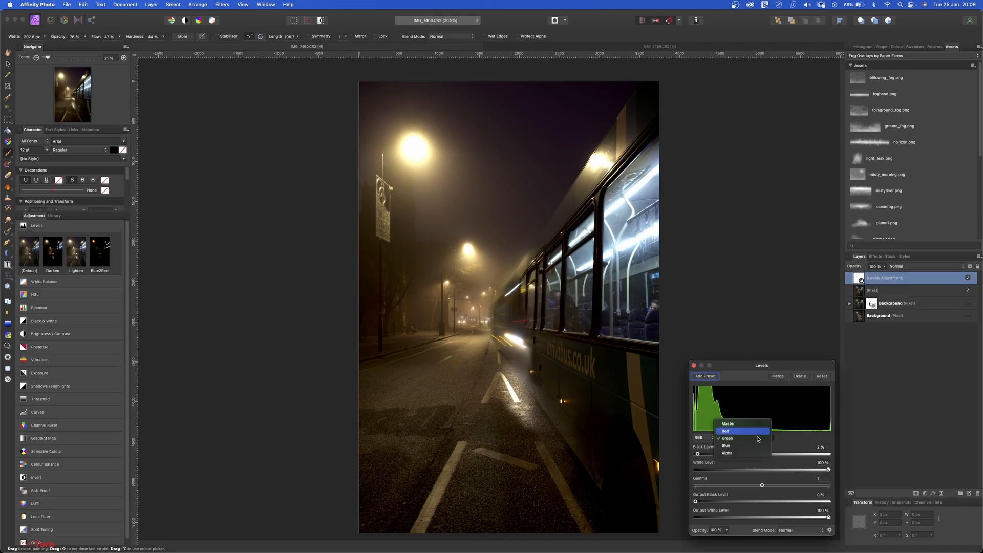
click(754, 431)
drag(697, 455, 699, 455)
drag(829, 470, 820, 471)
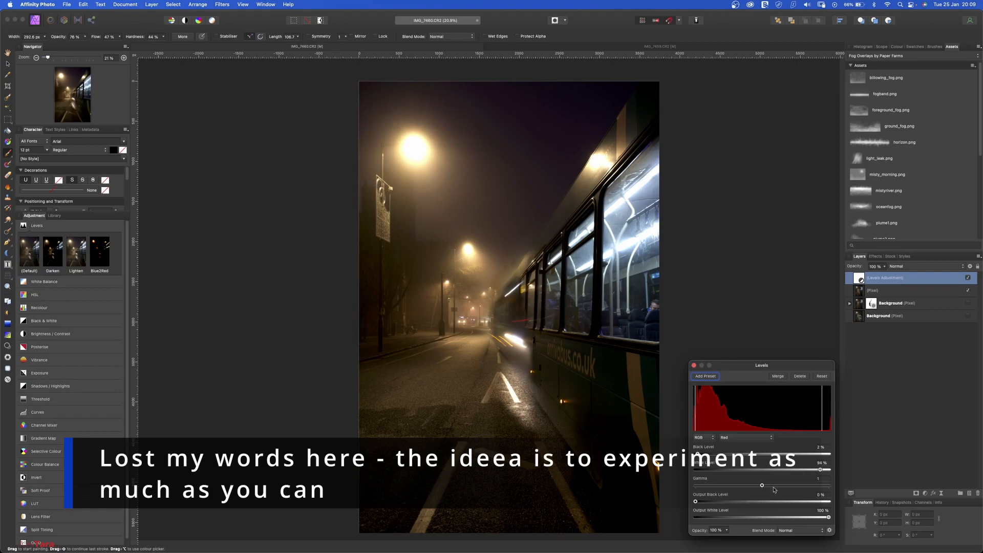
drag(697, 367, 694, 367)
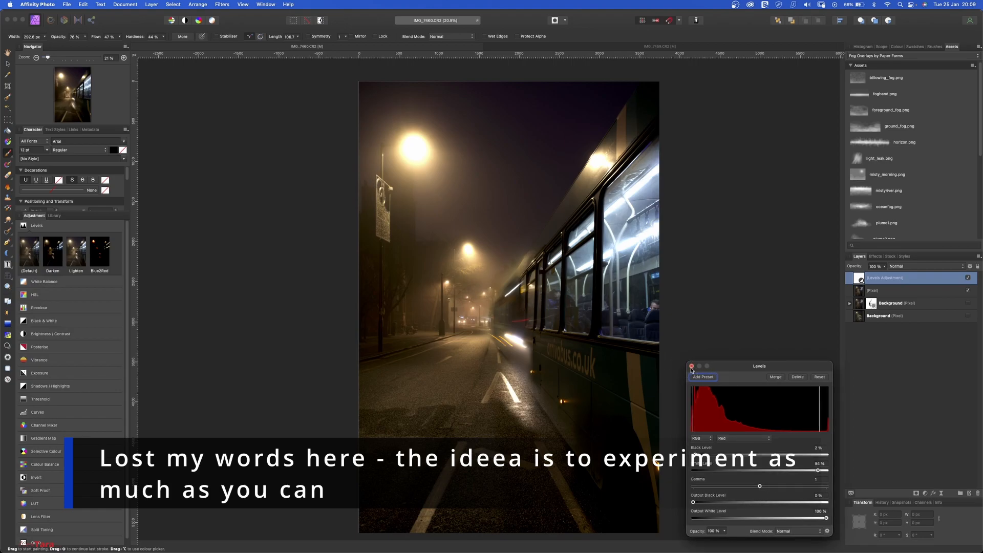
click(691, 366)
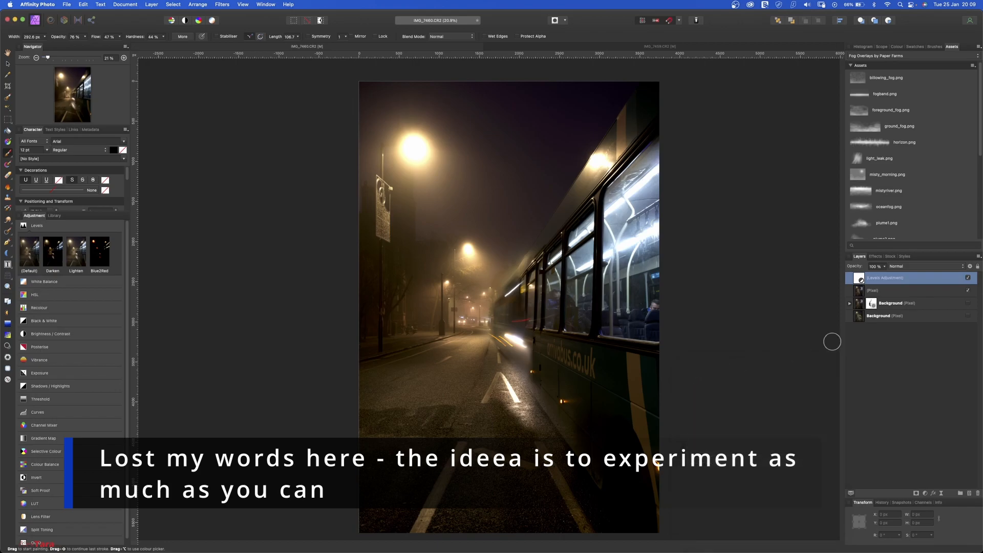
Hide and show the Levels adjustment to compare the image before and after
click(968, 279)
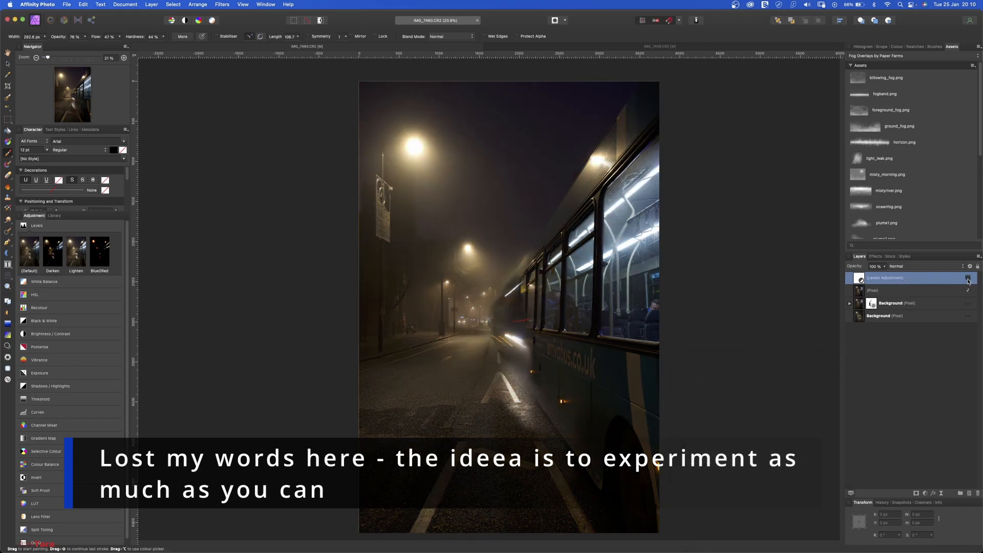
click(968, 278)
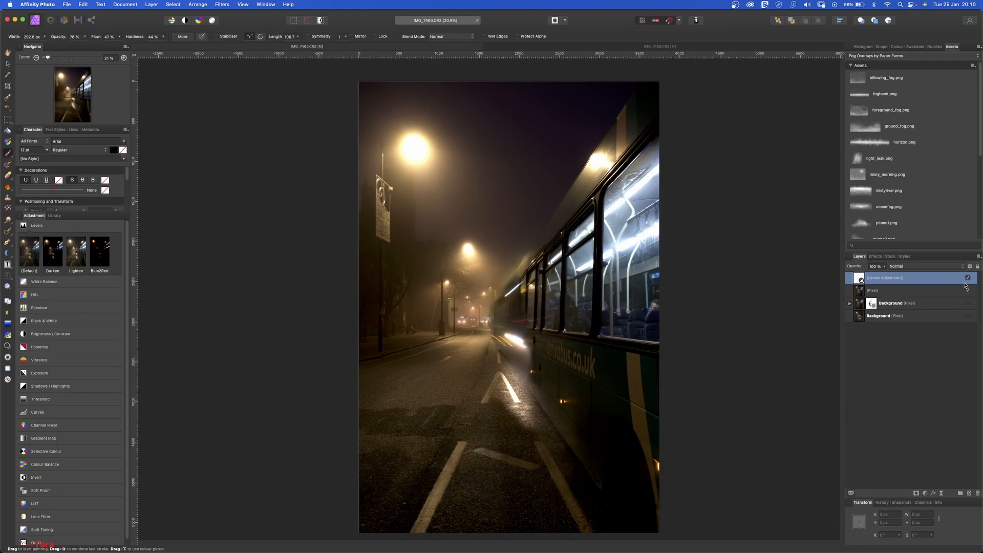
drag(590, 429, 593, 407)
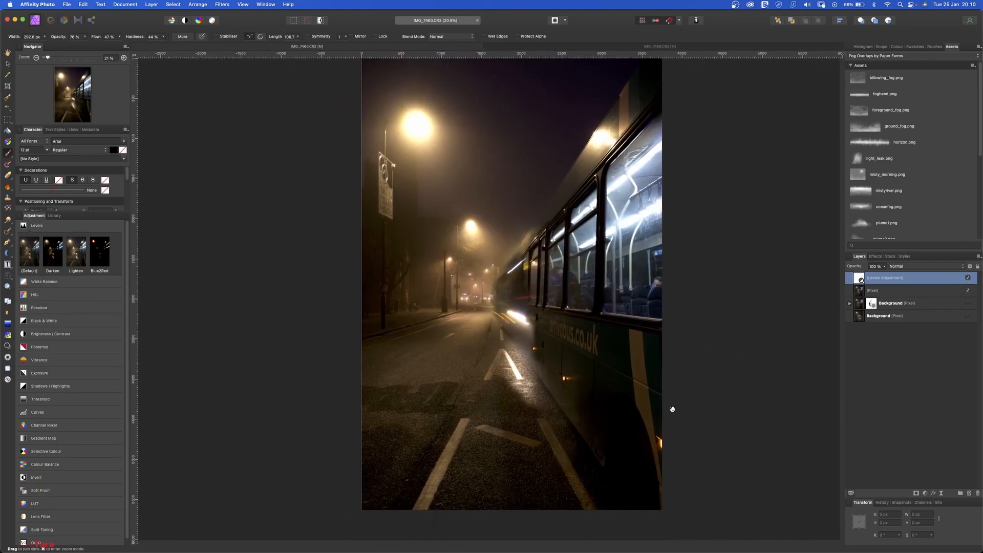
Try a default Vibrance adjustment above the merged pixel layer with vibrance at 31%, and delete it
click(880, 291)
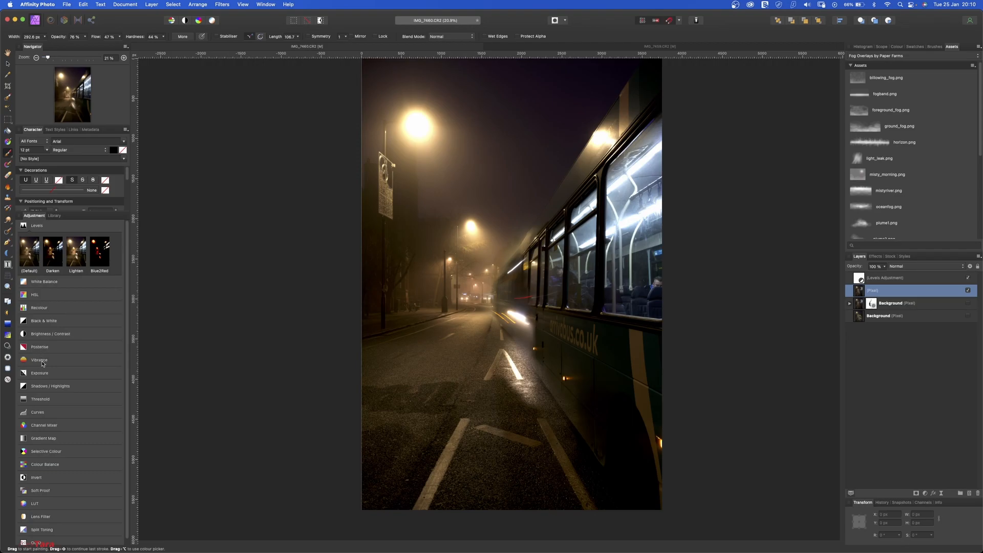
click(41, 361)
click(37, 391)
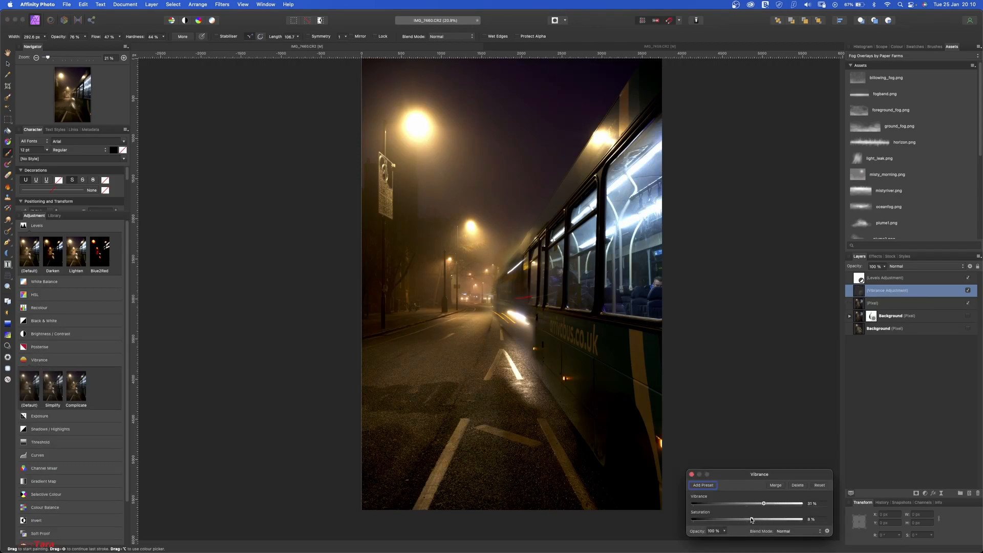
click(692, 474)
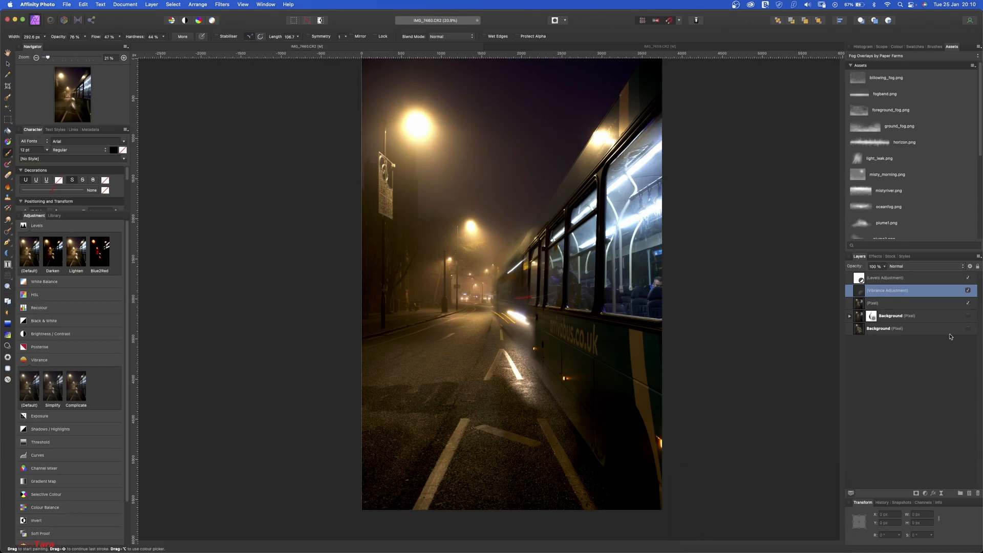
key(Delete)
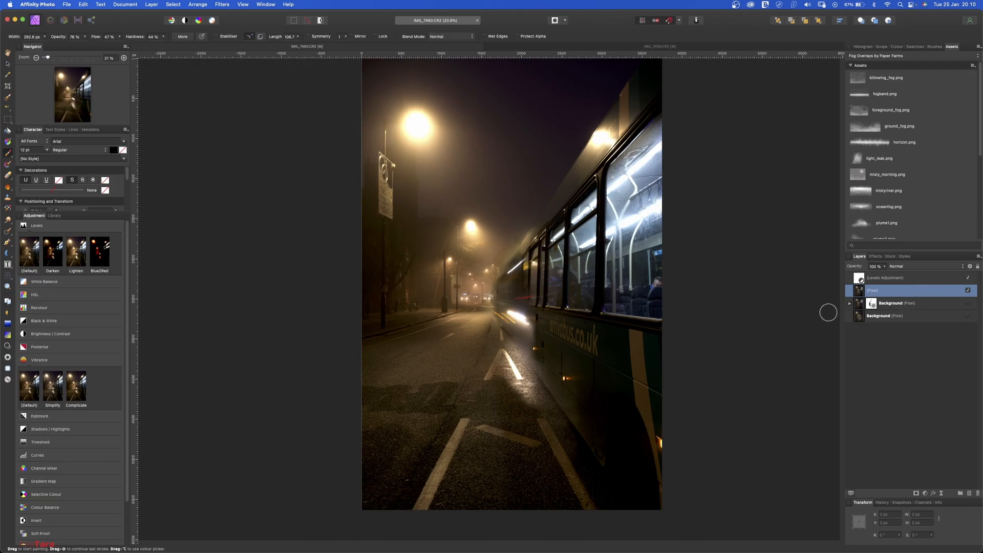
Add a default Black & White adjustment above the merged pixel layer and move its settings window clear of the photo
click(58, 327)
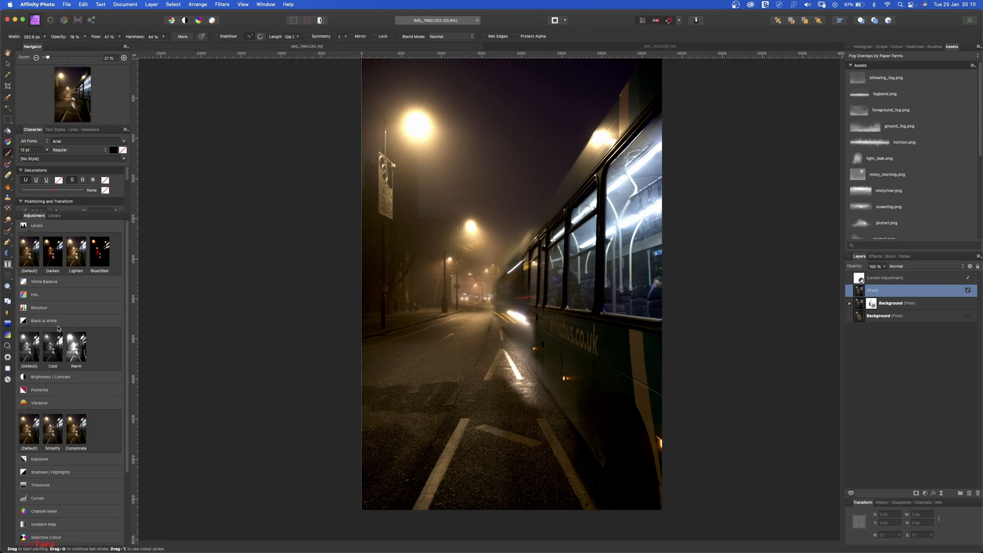
click(32, 352)
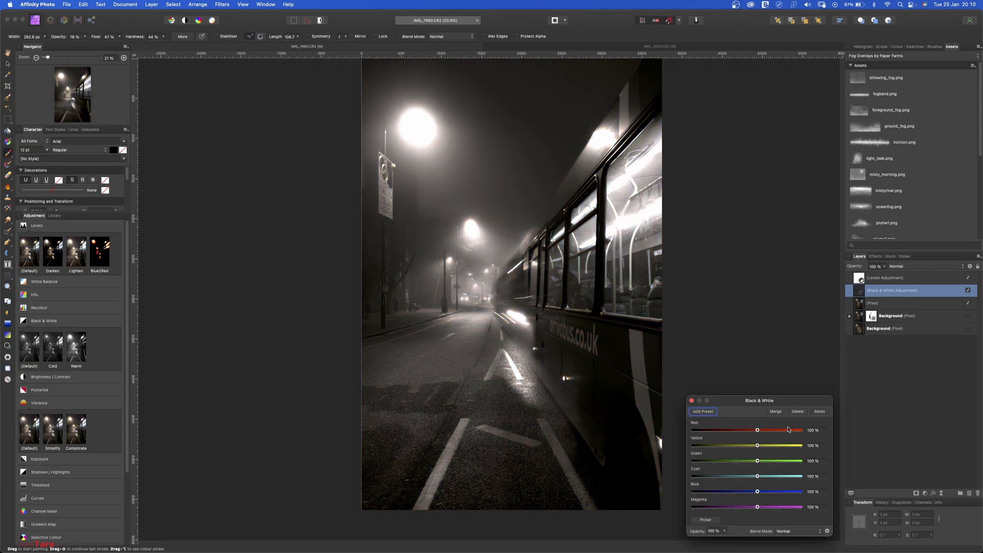
drag(746, 402, 759, 83)
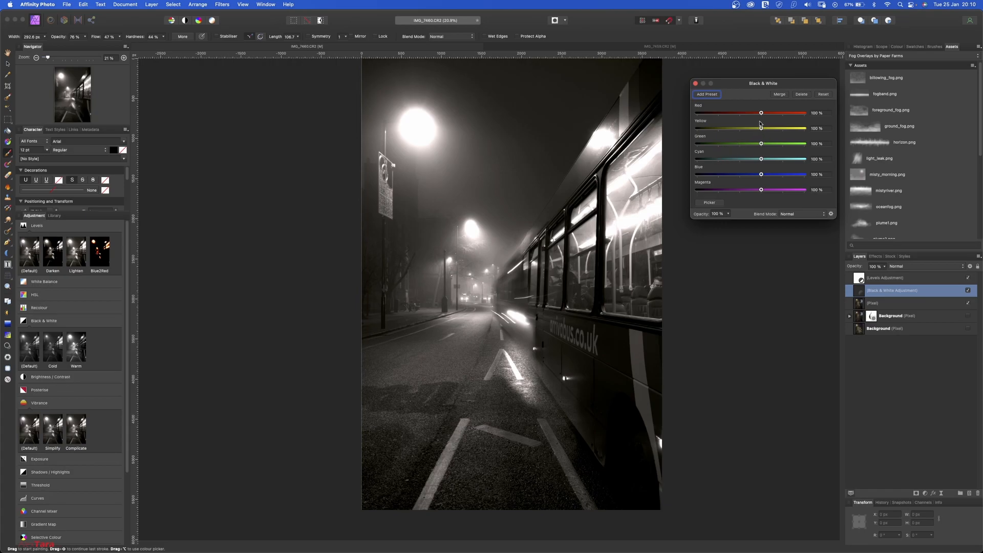
Set the Black & White adjustment to yellow -52%, green -45%, cyan 45%, blue 50%, magenta 167% and red 138%, and close its settings
drag(760, 130, 730, 133)
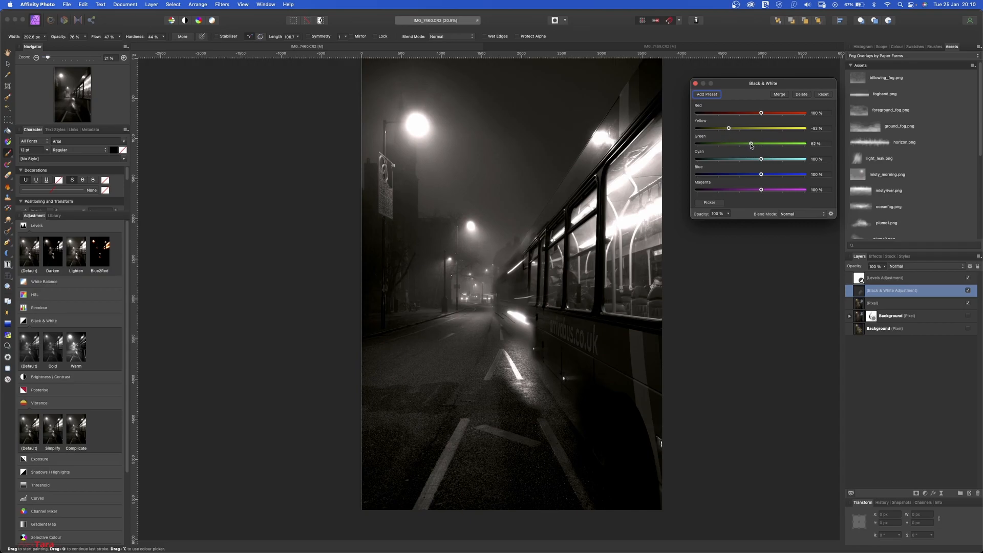
drag(751, 147, 734, 164)
drag(717, 165, 777, 193)
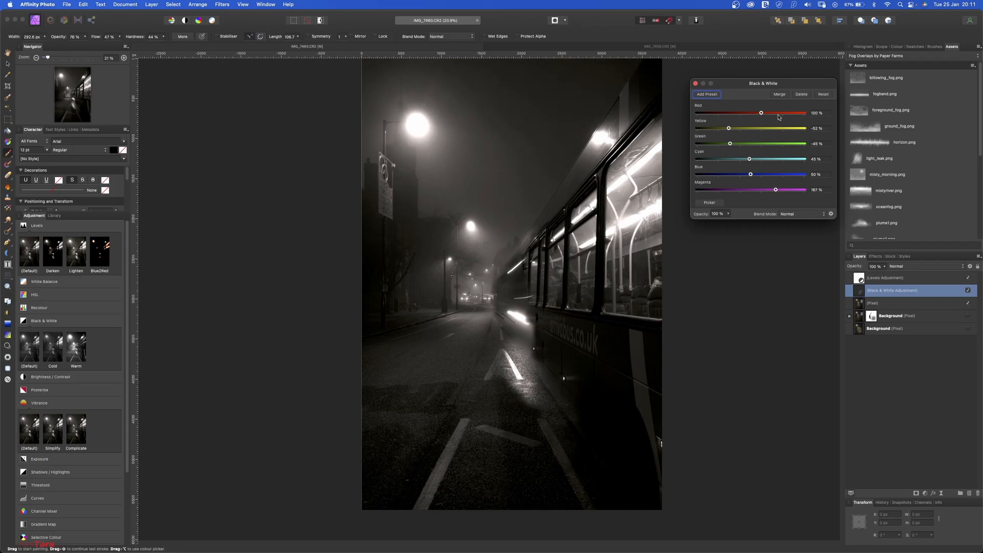
mouse_move(761, 118)
mouse_down()
mouse_move(737, 117)
mouse_move(803, 118)
mouse_move(769, 117)
mouse_up()
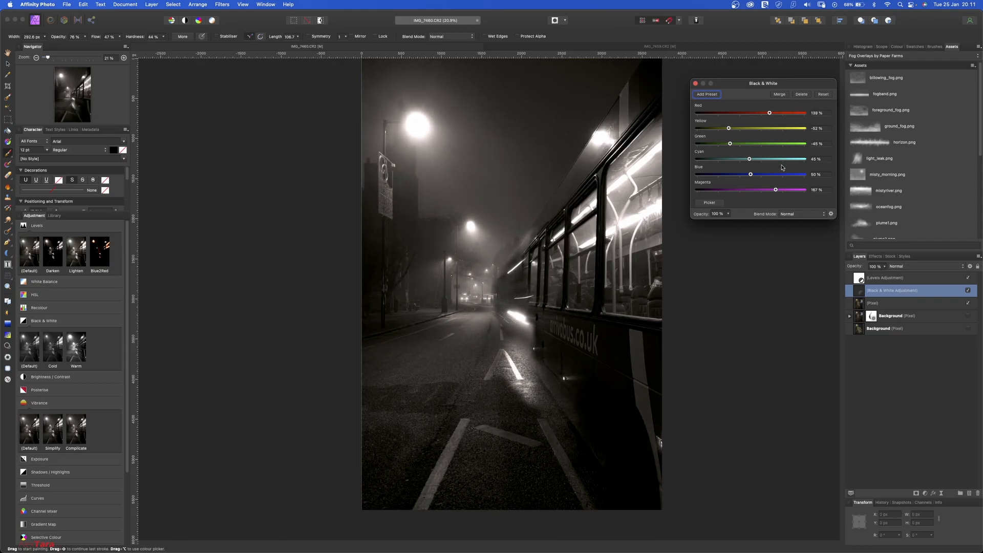
click(696, 84)
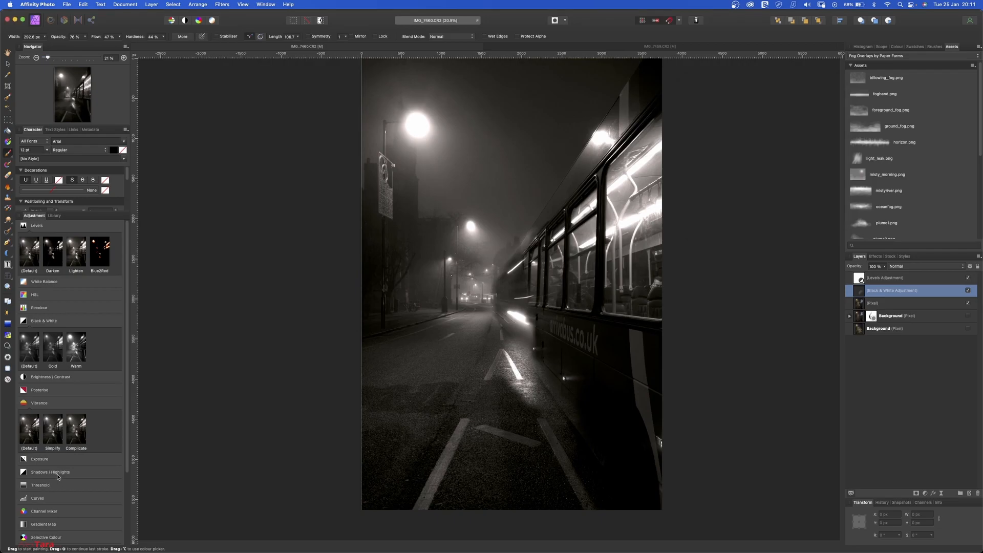
Add a default Shadows / Highlights adjustment above the Black & White one, with shadows -21% and highlights -30%, and close its settings
click(62, 477)
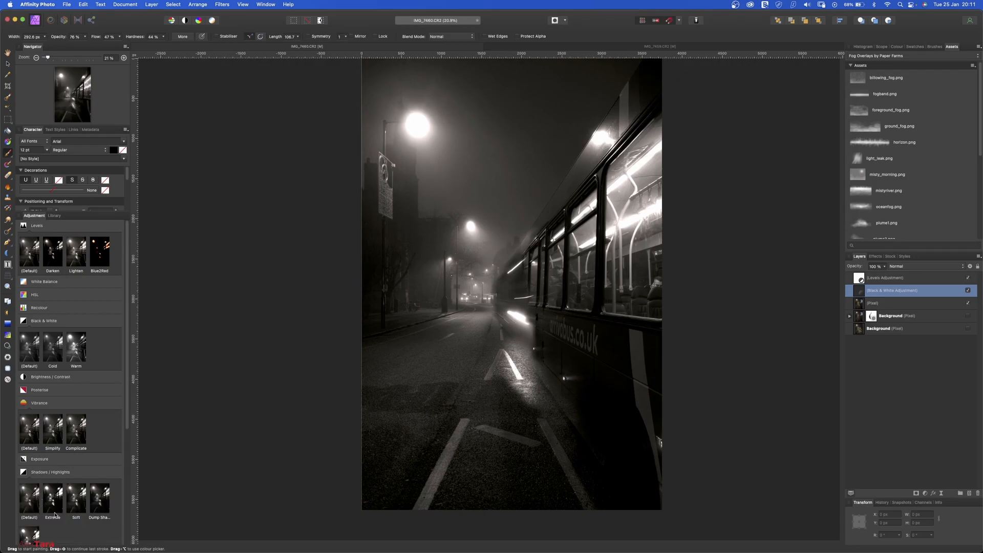
click(29, 502)
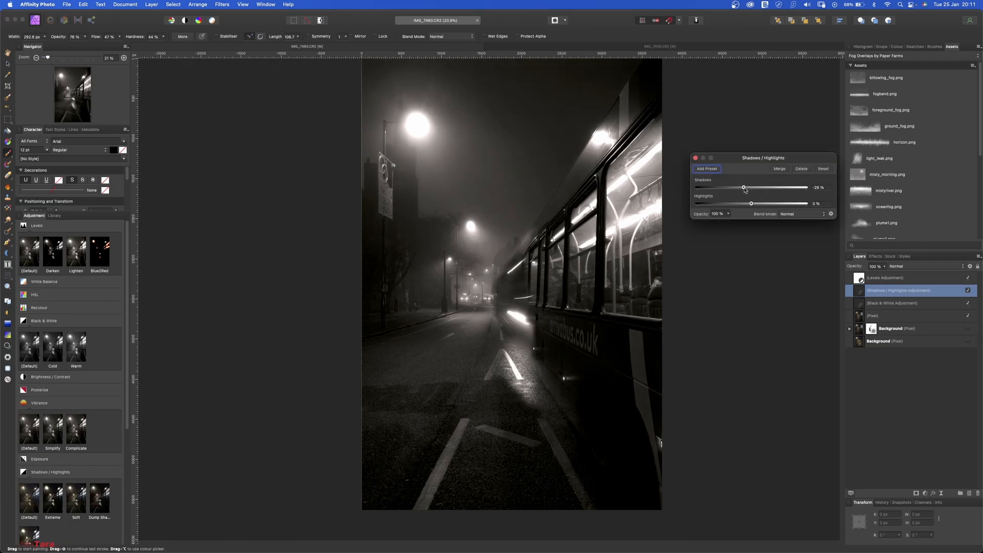
mouse_move(740, 191)
mouse_down()
mouse_move(780, 193)
mouse_move(707, 194)
mouse_move(745, 194)
mouse_move(753, 206)
mouse_move(687, 207)
mouse_move(744, 210)
mouse_move(732, 209)
mouse_move(745, 188)
mouse_move(736, 204)
mouse_move(748, 204)
mouse_up()
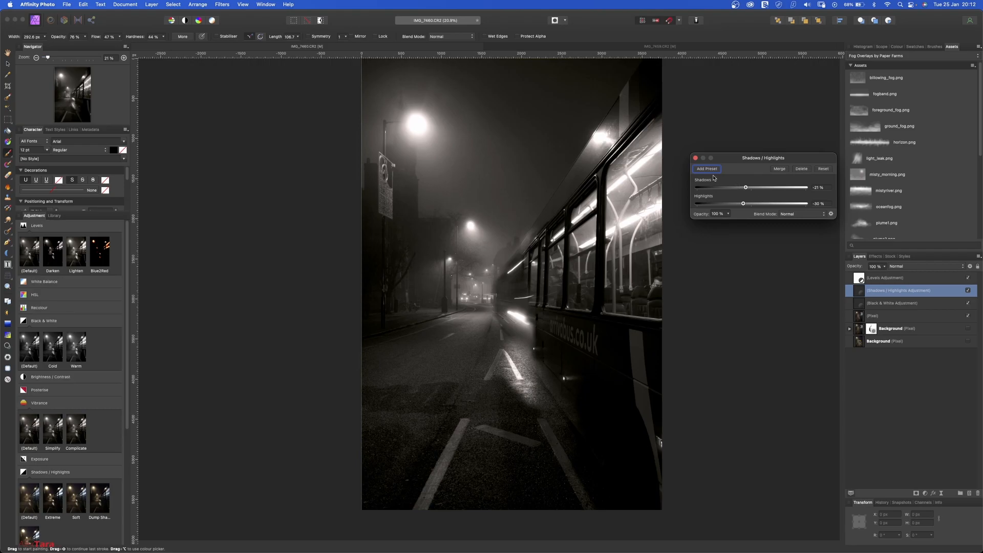
click(696, 158)
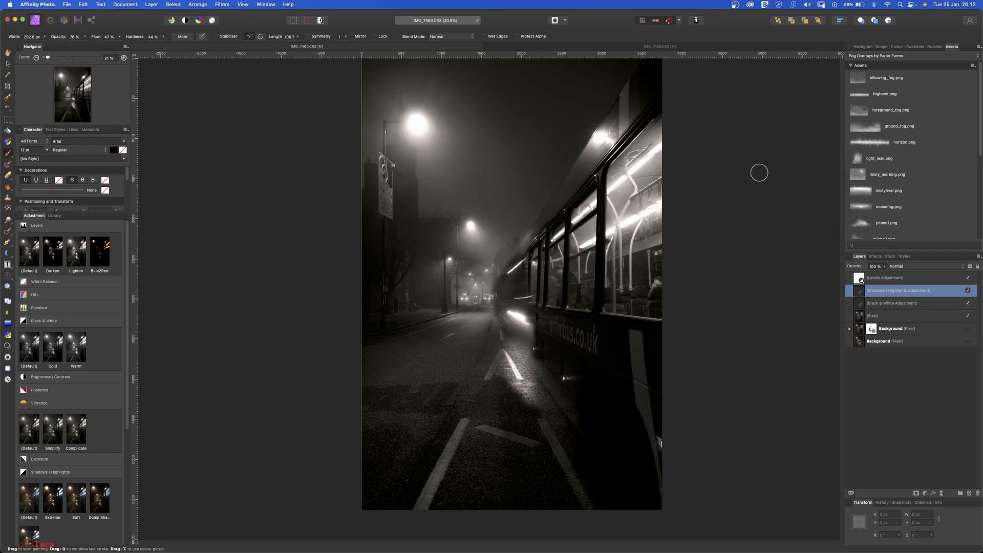
Hide and show the Shadows / Highlights, Black & White and Levels adjustments one by one to compare their effect on the photo
click(968, 291)
click(969, 292)
click(968, 292)
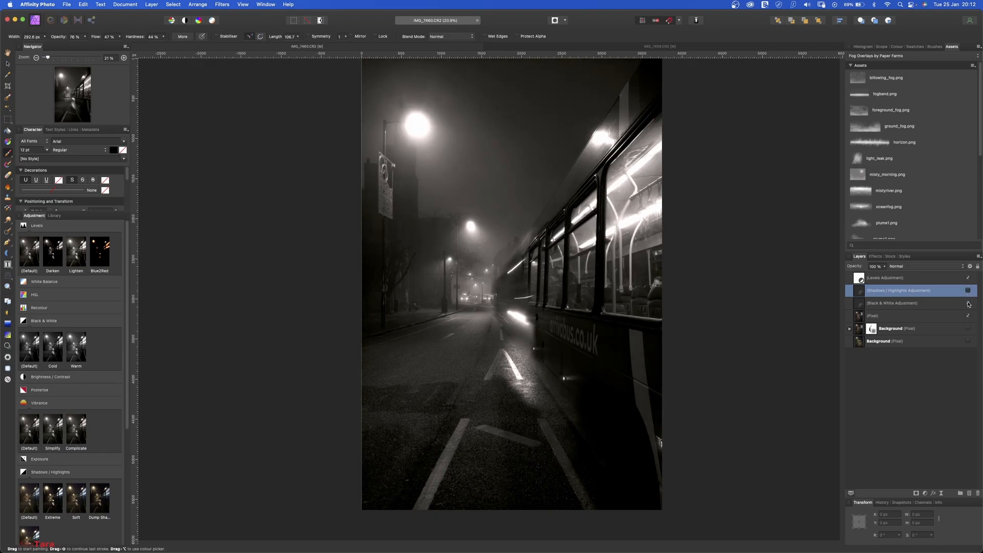
click(969, 303)
click(968, 303)
click(969, 280)
click(968, 281)
click(968, 281)
click(967, 282)
click(969, 291)
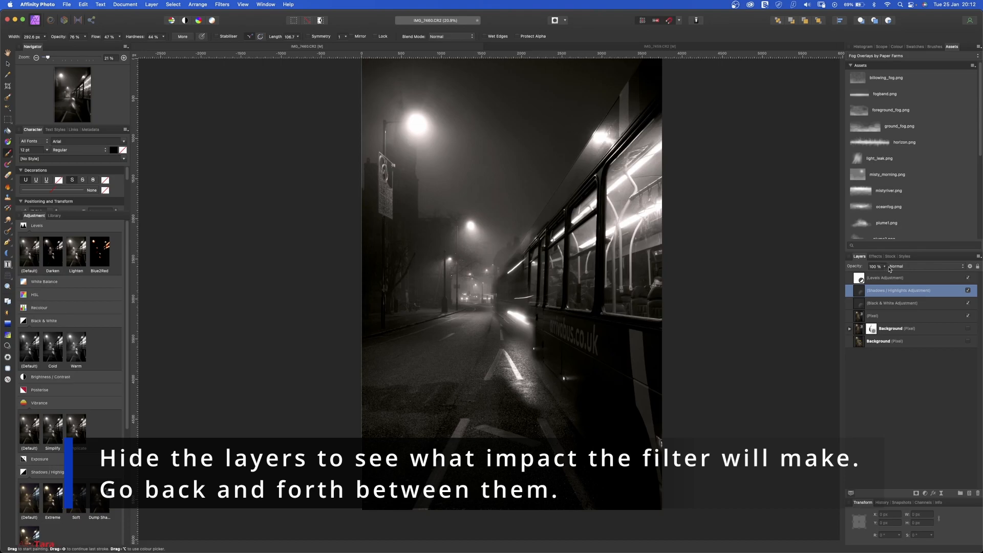
Lower the opacity of the Shadows / Highlights adjustment slightly, and hide and show it to check the effect
click(891, 267)
click(879, 269)
click(885, 267)
drag(885, 276, 877, 276)
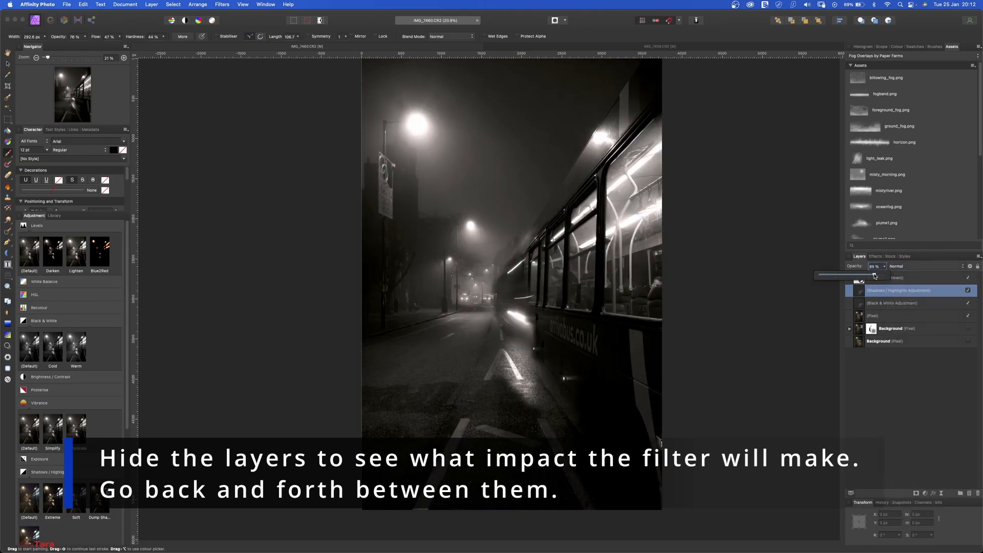
click(904, 385)
click(968, 290)
click(968, 290)
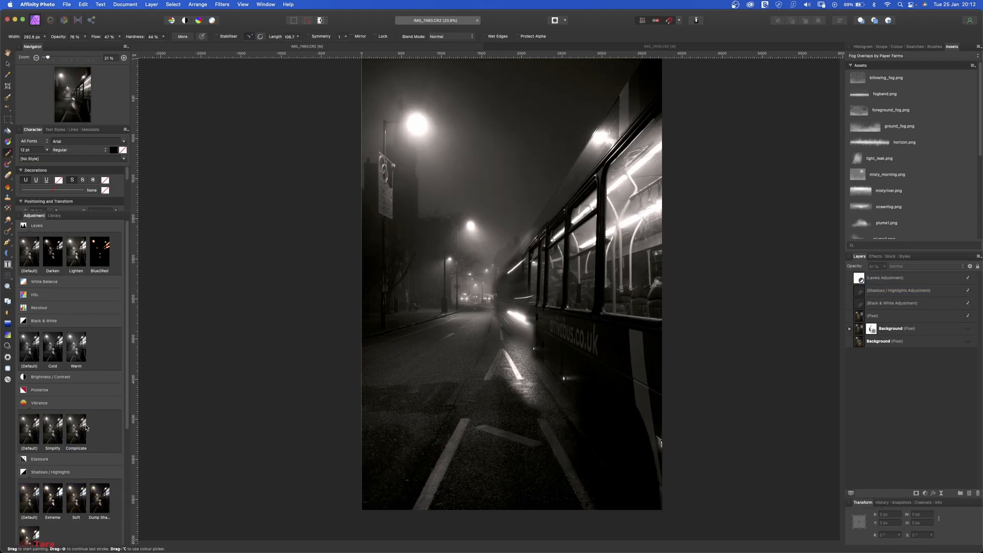
Add a default Curves adjustment on top and shape its Intensity curve into a gentle S with raised highlights and lowered shadows
drag(127, 381, 134, 504)
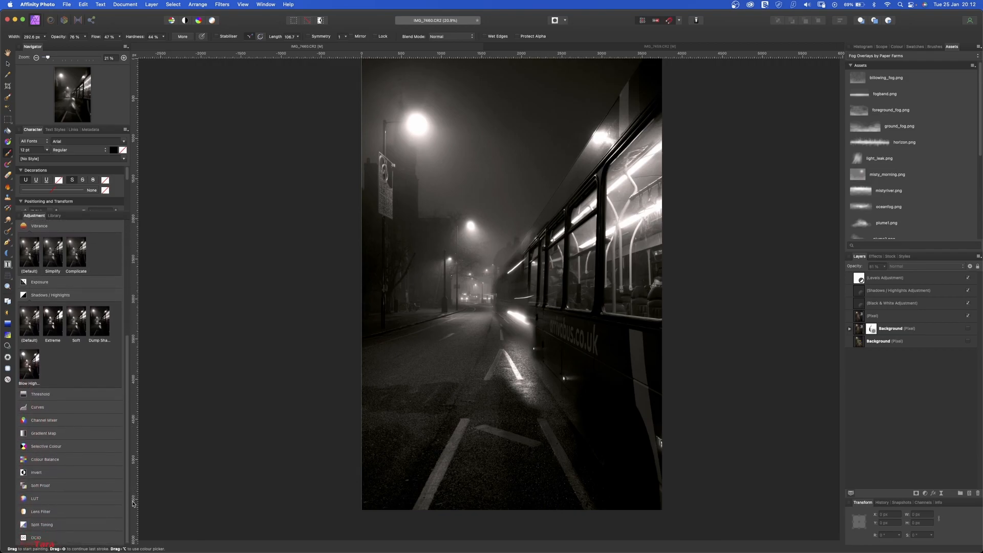
click(37, 409)
click(33, 438)
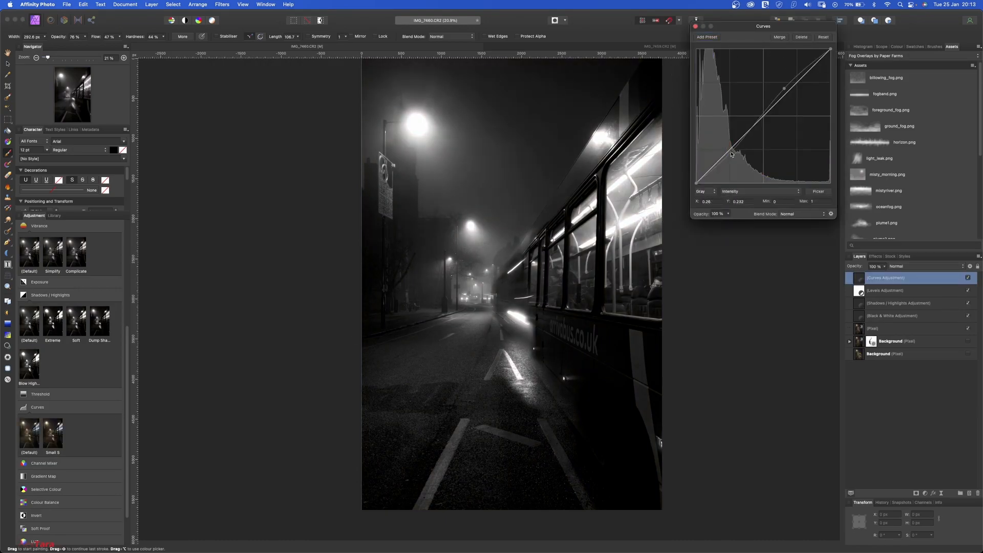
drag(734, 148, 733, 153)
mouse_move(697, 183)
mouse_down()
mouse_move(721, 185)
mouse_move(689, 185)
mouse_up()
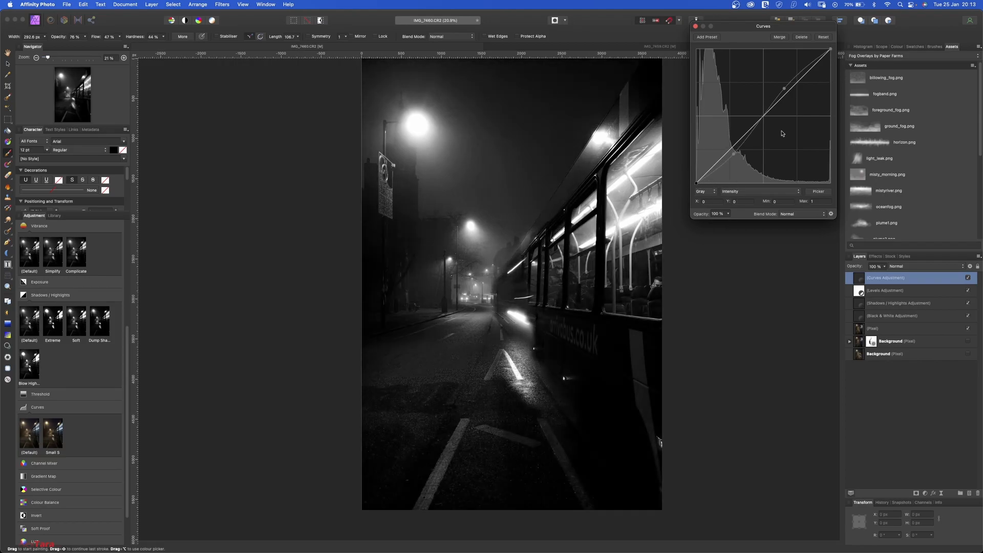
Fade the Master curve by raising its black point output to 0.044 and lowering its white point output to 0.951, and close the settings
click(751, 191)
click(747, 186)
mouse_move(697, 186)
mouse_down()
mouse_move(712, 183)
mouse_move(686, 179)
mouse_move(693, 168)
mouse_move(683, 178)
mouse_up()
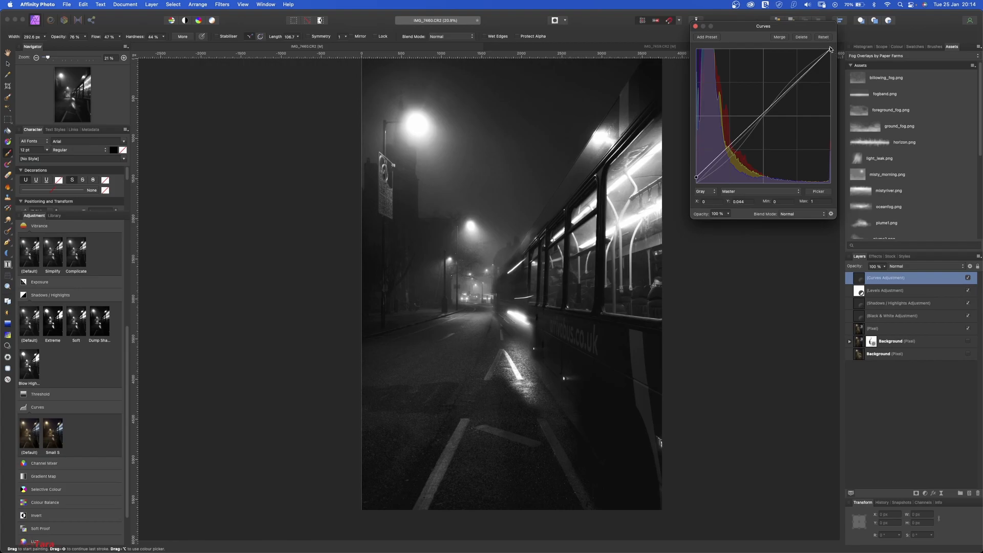
mouse_move(831, 51)
mouse_down()
mouse_move(838, 62)
mouse_move(833, 51)
mouse_move(806, 49)
mouse_move(835, 57)
mouse_up()
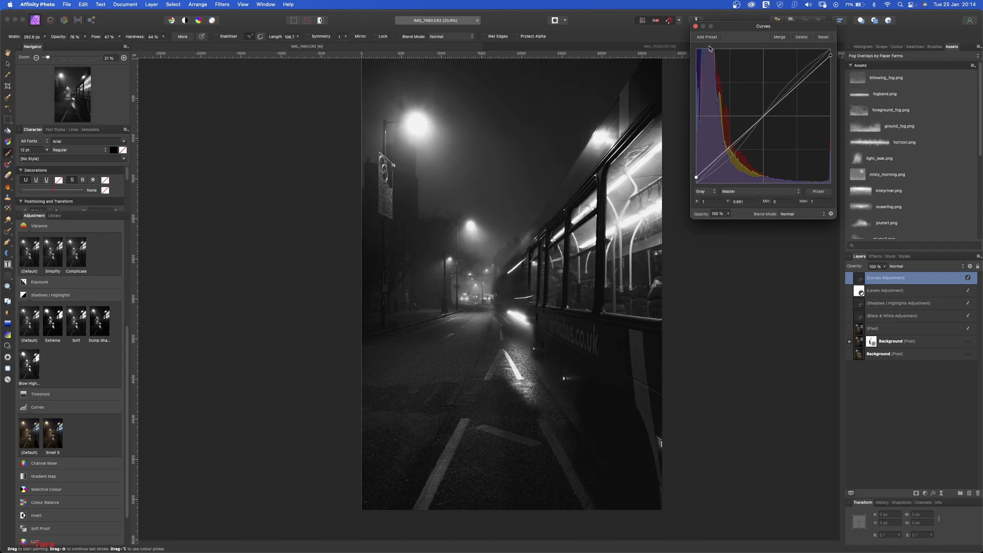
click(696, 26)
Hide and show the Curves adjustment to compare the photo before and after
click(968, 278)
click(969, 278)
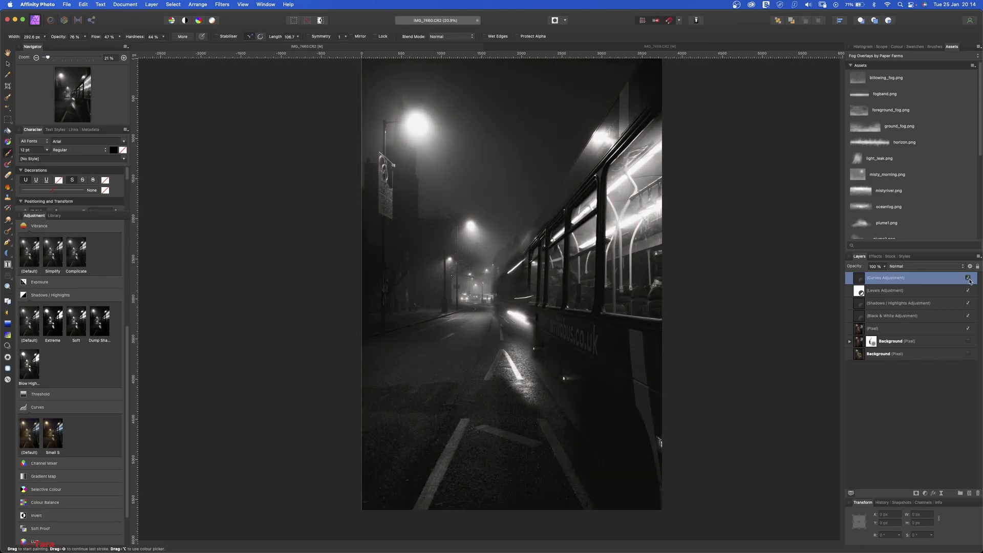
click(968, 278)
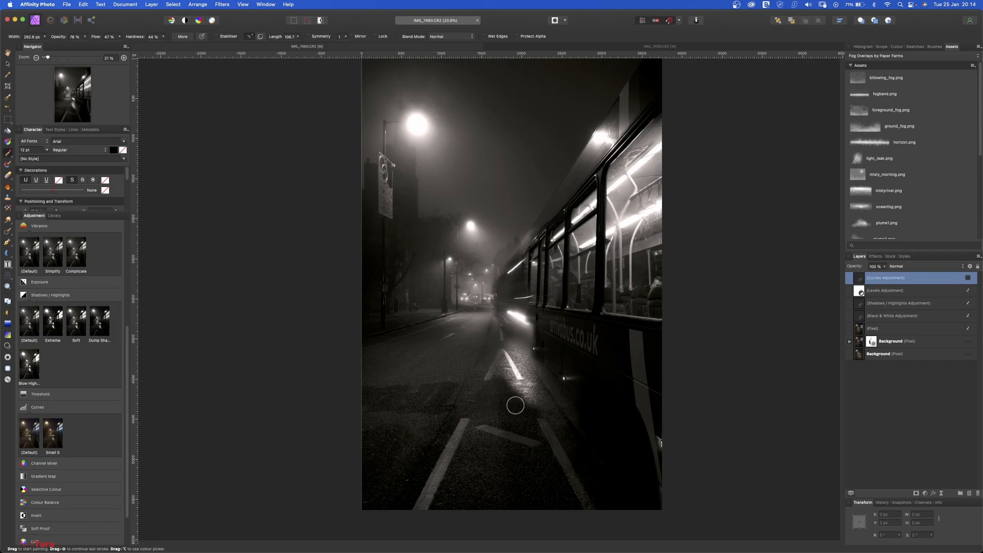
click(969, 278)
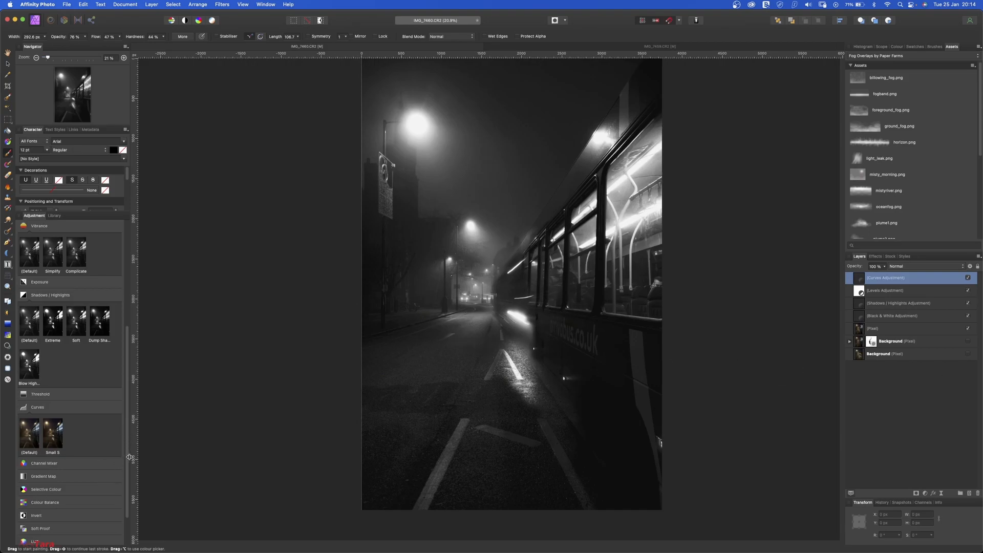
scroll(118, 504, down, 3)
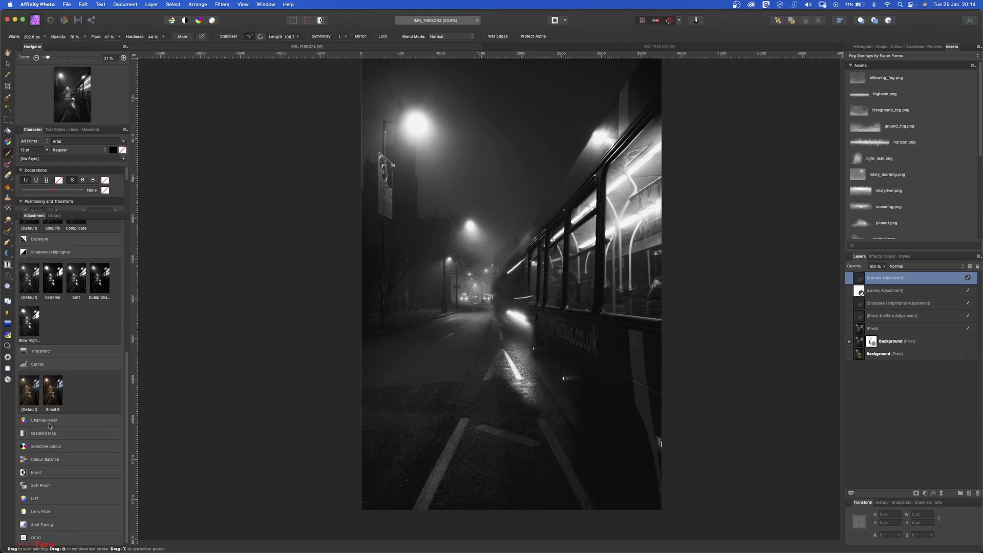
click(241, 4)
mouse_move(283, 183)
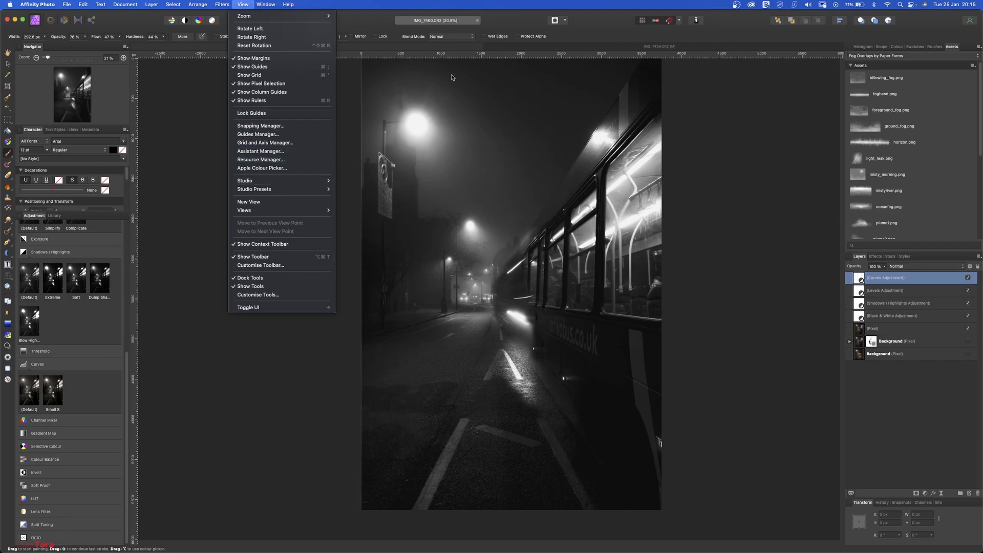
click(610, 35)
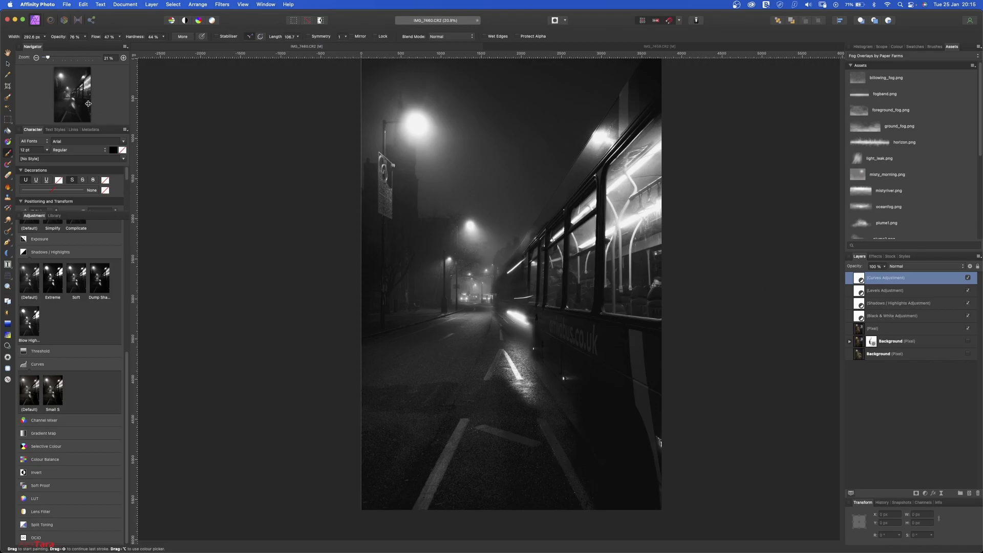
Start a crop of the photo with the 16:9 ratio preset and a Thirds Grid overlay
click(8, 85)
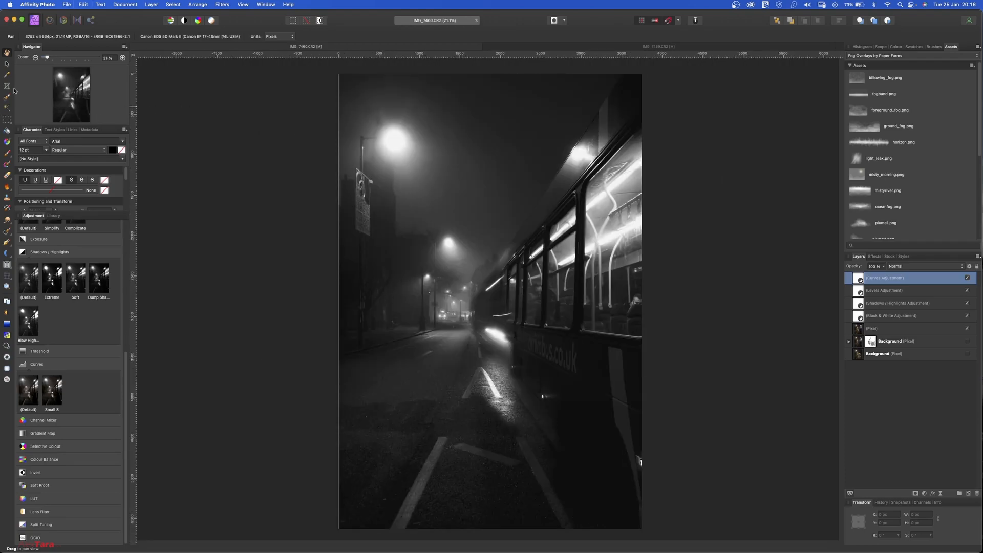
click(7, 86)
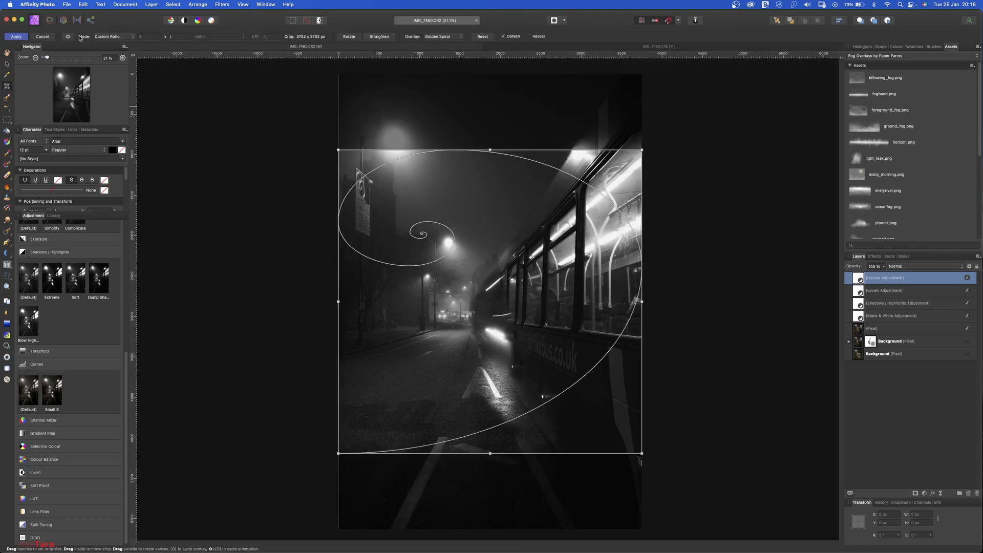
click(68, 36)
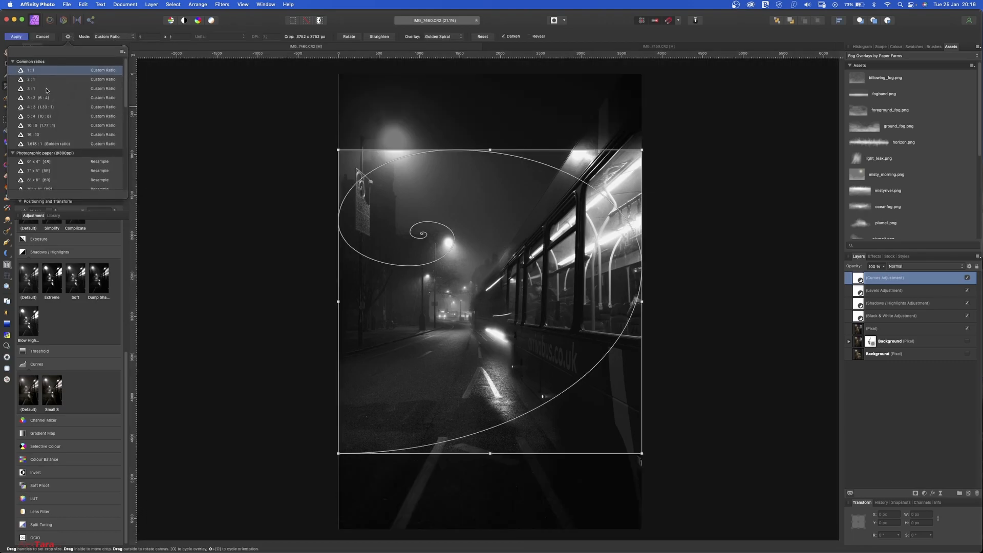
click(46, 90)
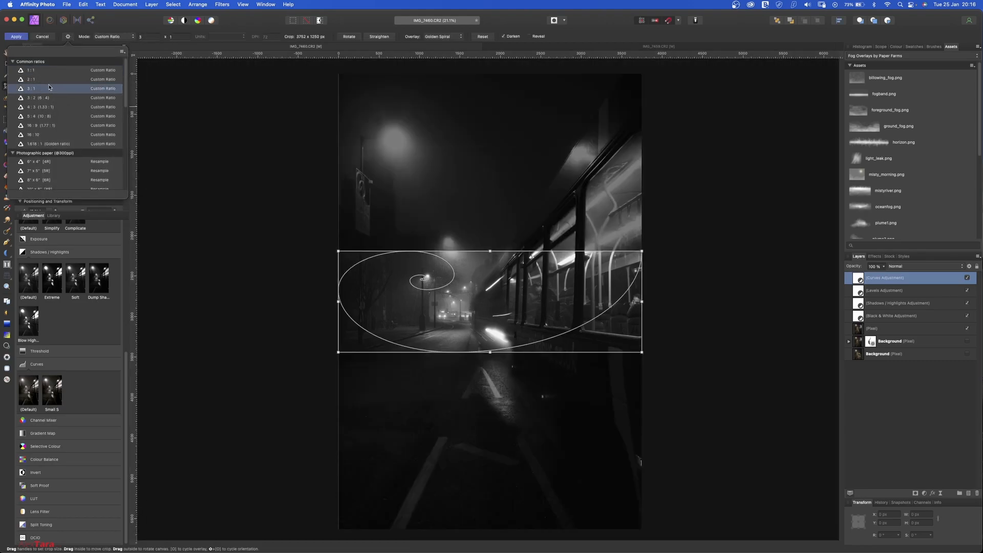
click(53, 124)
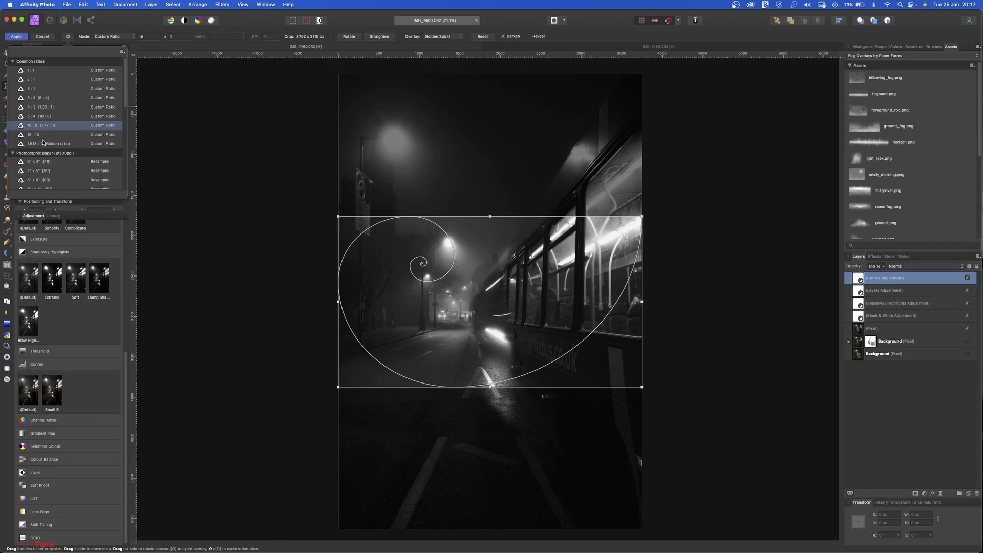
click(444, 36)
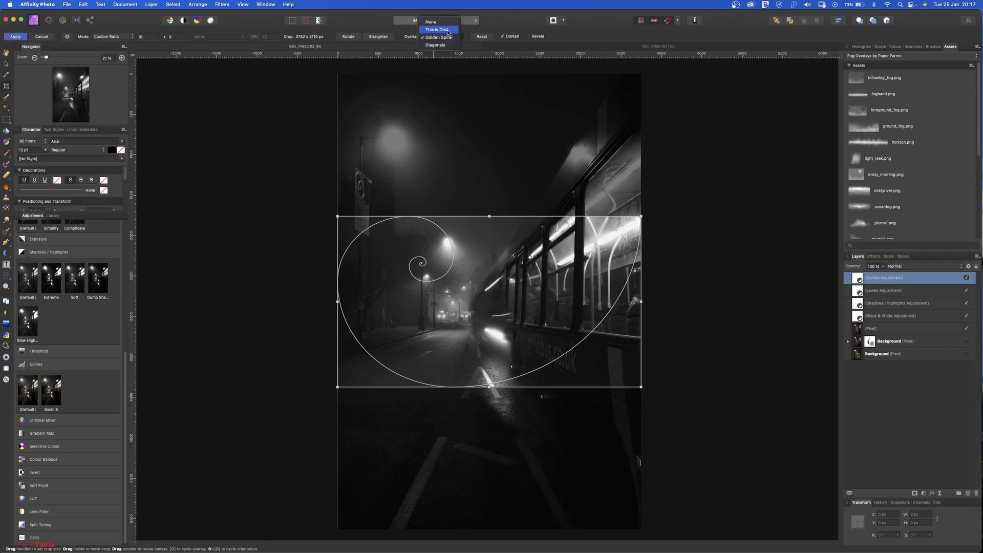
click(444, 29)
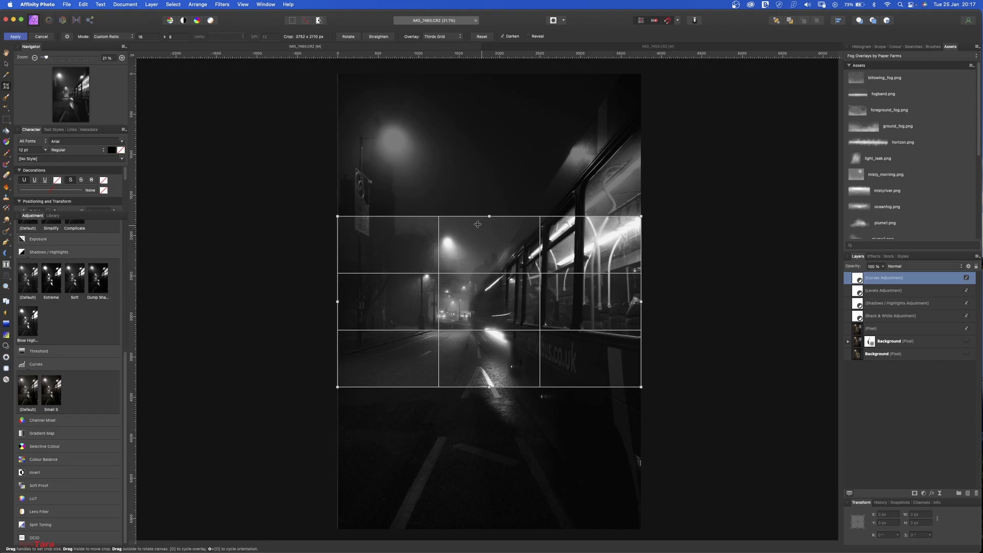
Shift the crop frame down over the street and bus, shrink it to 3585 x 2016 px, and apply the crop
drag(487, 272, 490, 284)
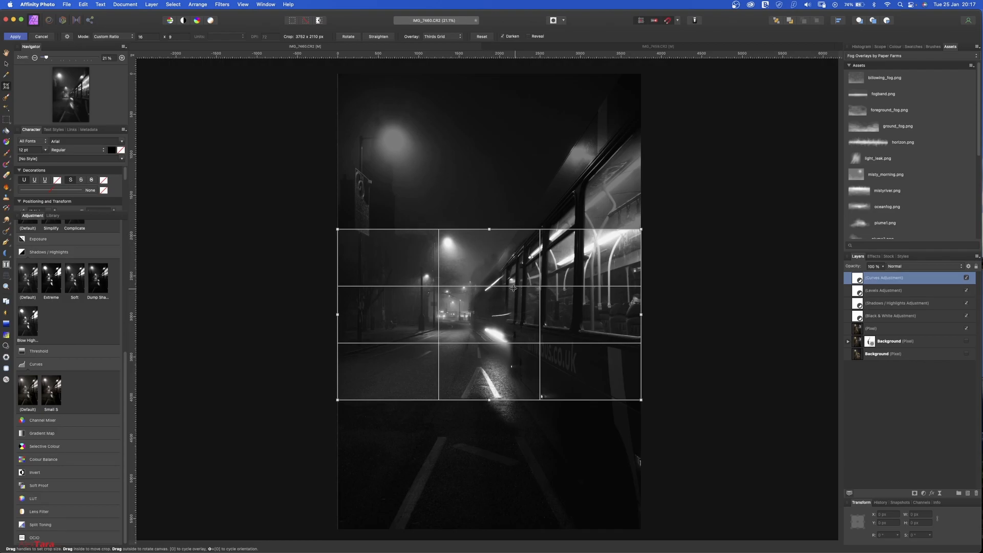
mouse_move(507, 279)
mouse_down()
mouse_move(504, 261)
mouse_move(502, 272)
mouse_up()
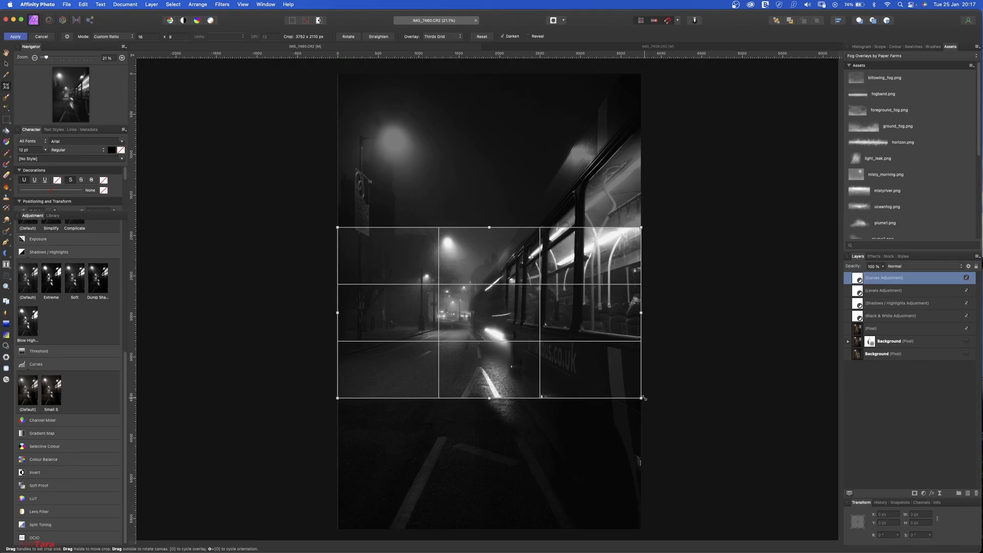
drag(640, 398, 628, 393)
drag(539, 339, 540, 345)
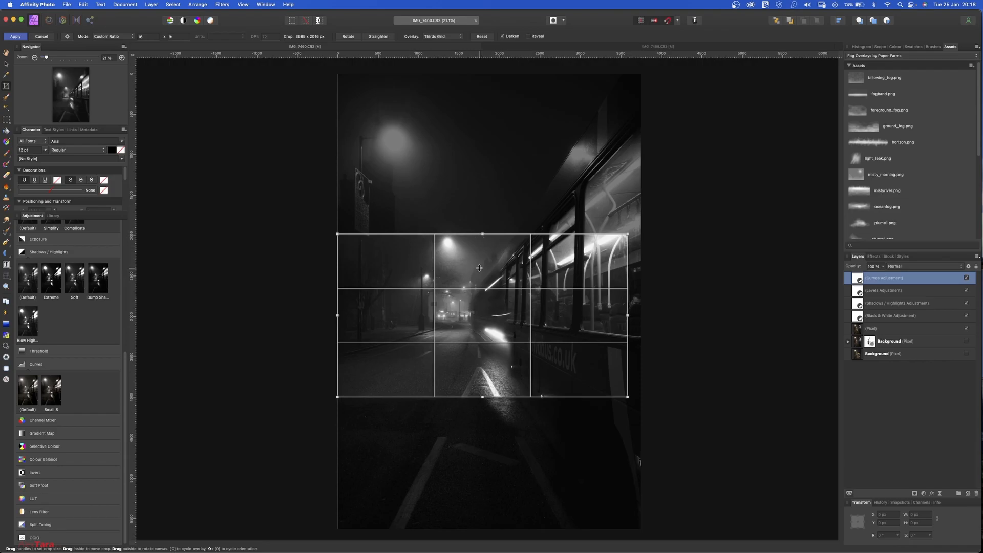
key(Return)
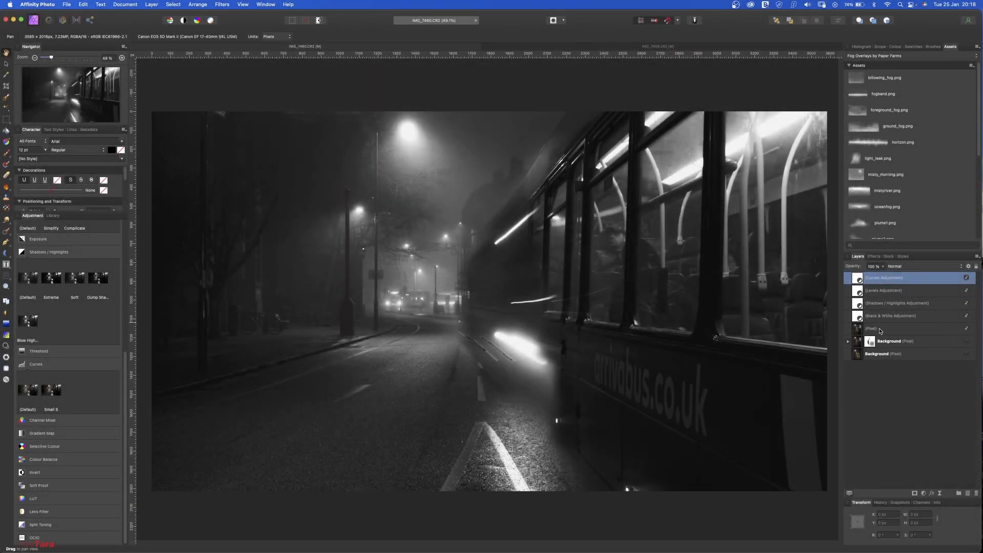
Hide the Curves, Levels and Shadows / Highlights adjustments, compare the photo with and without Black & White, and select the Black & White adjustment
click(967, 278)
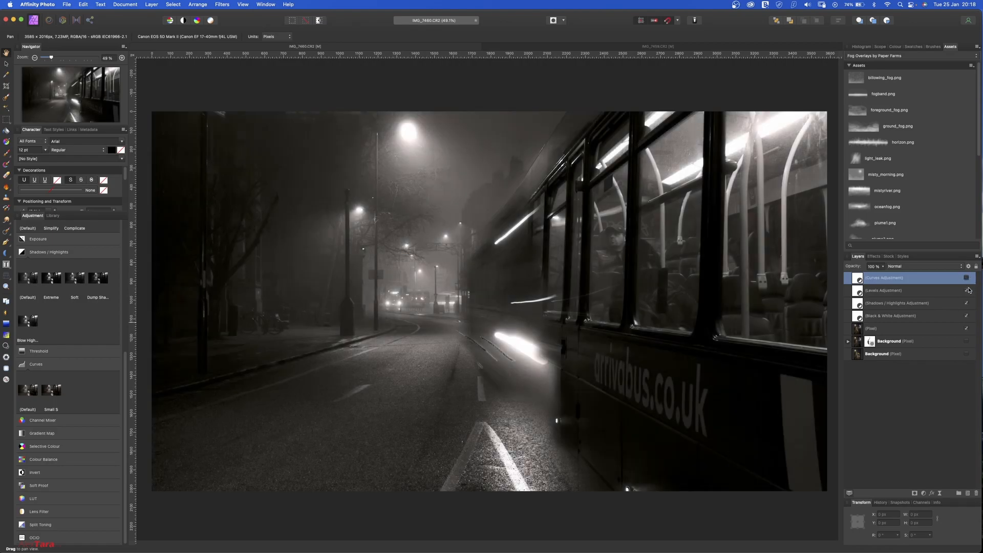
click(967, 291)
click(967, 303)
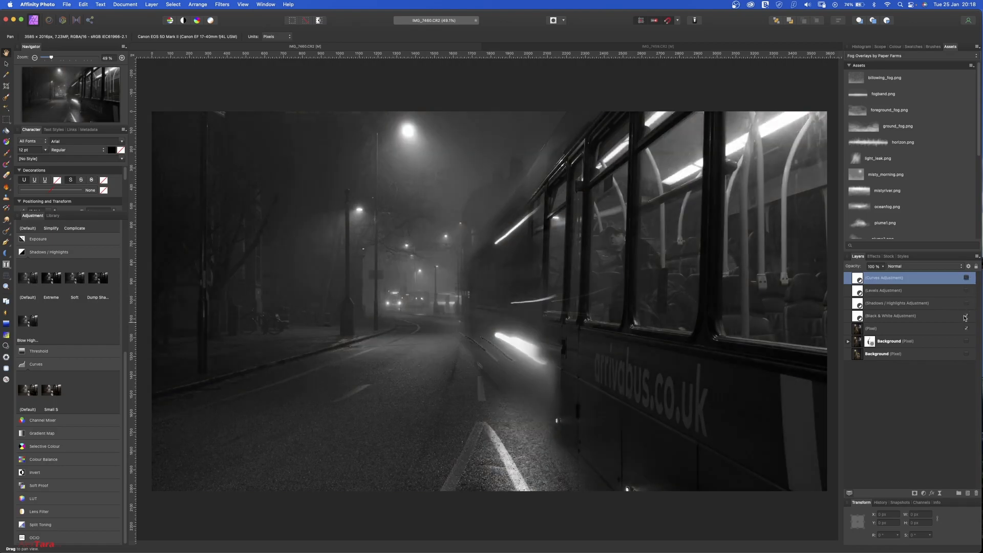
click(966, 316)
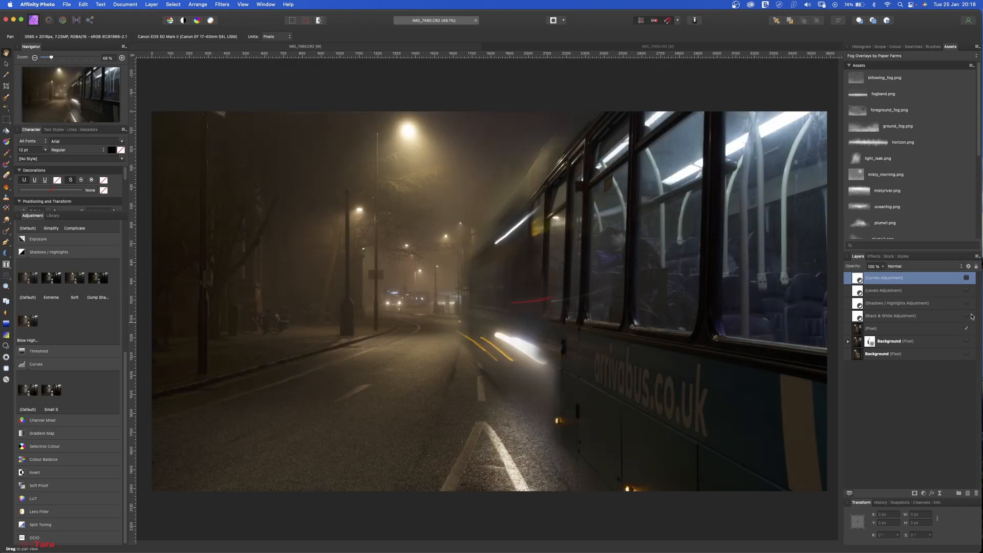
click(967, 316)
click(966, 316)
click(967, 316)
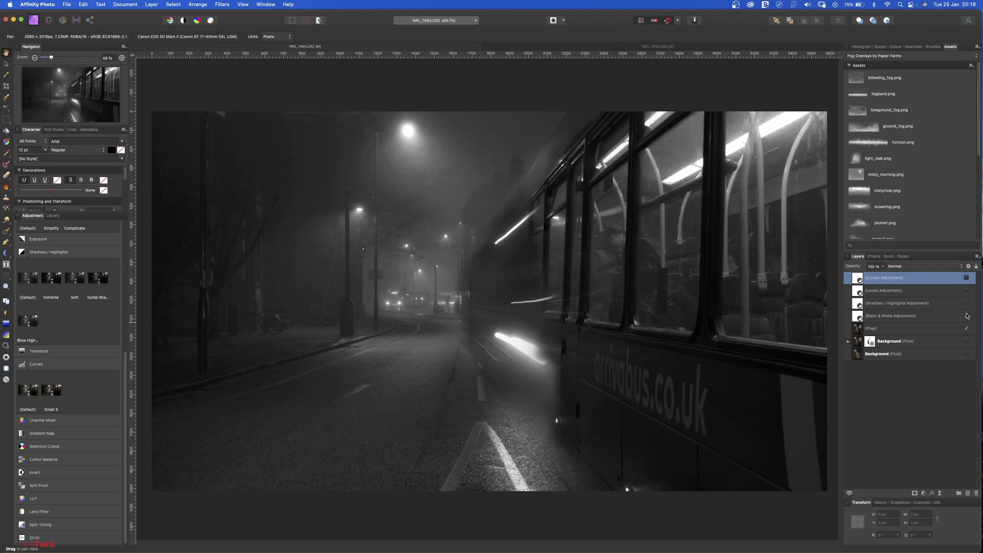
click(914, 318)
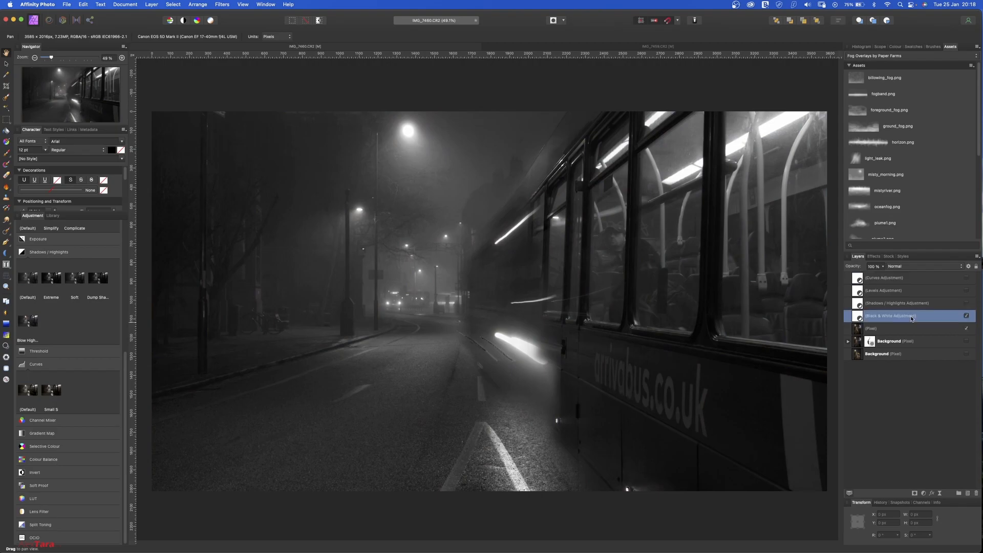
Set the Black & White adjustment's Yellow to 47% and show the Curves, Levels and Shadows / Highlights adjustments again
double_click(866, 320)
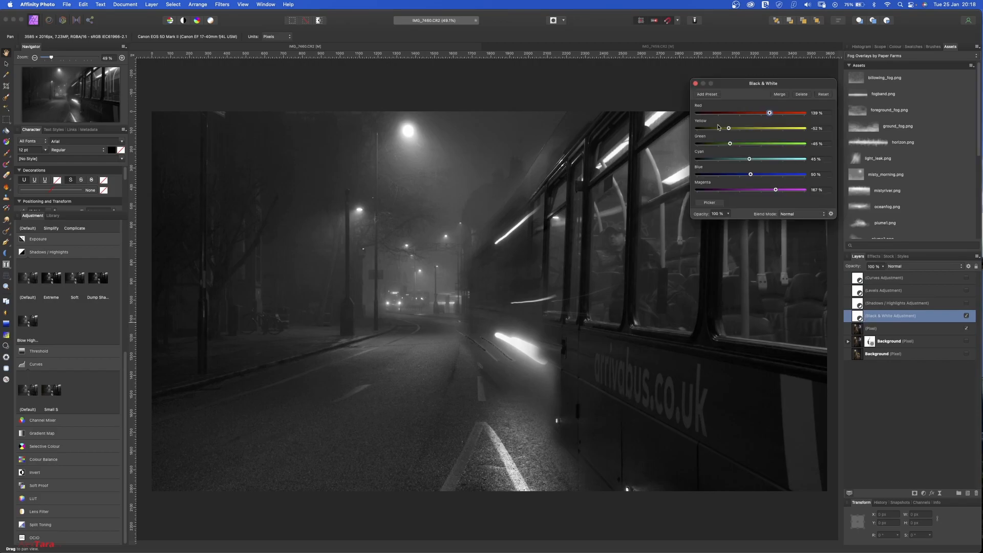
drag(729, 128, 750, 132)
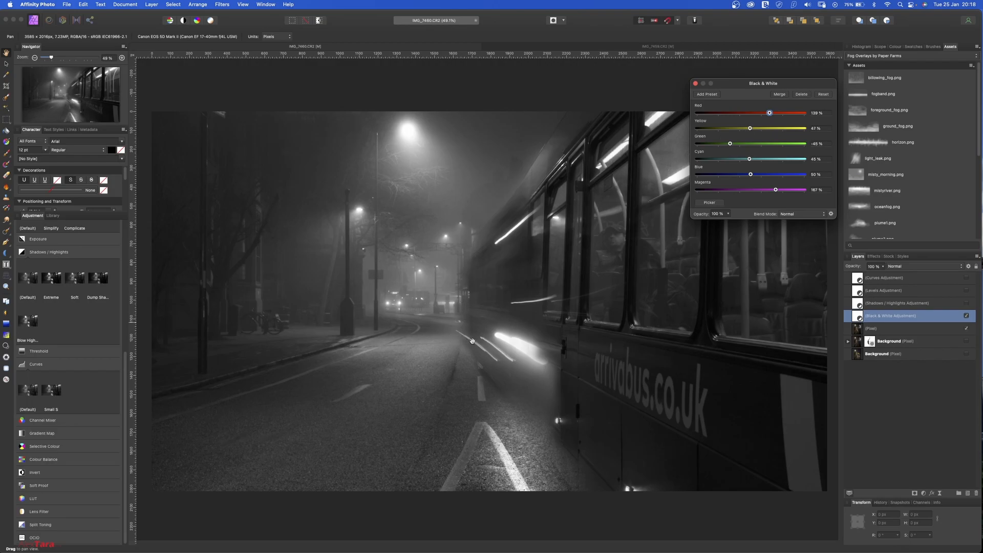
click(696, 83)
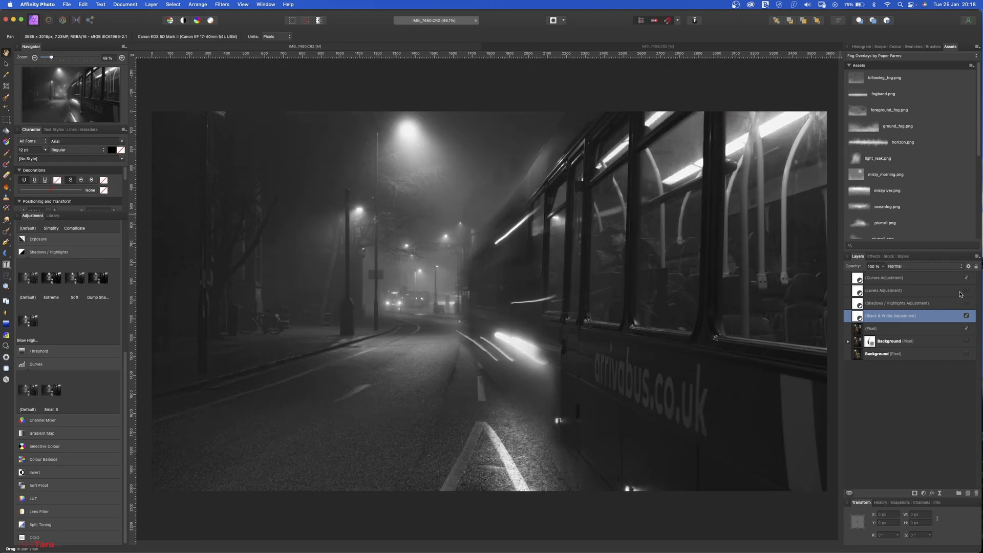
drag(966, 278, 965, 301)
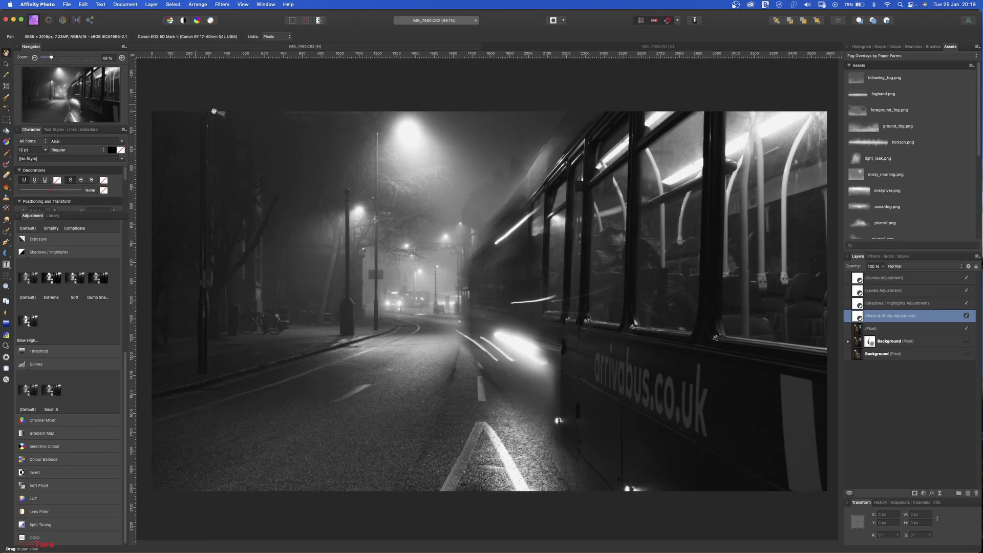
Remove the small bright curved mark beside the dark post's top on the merged pixel layer with a small Inpainting Brush
drag(223, 137, 239, 174)
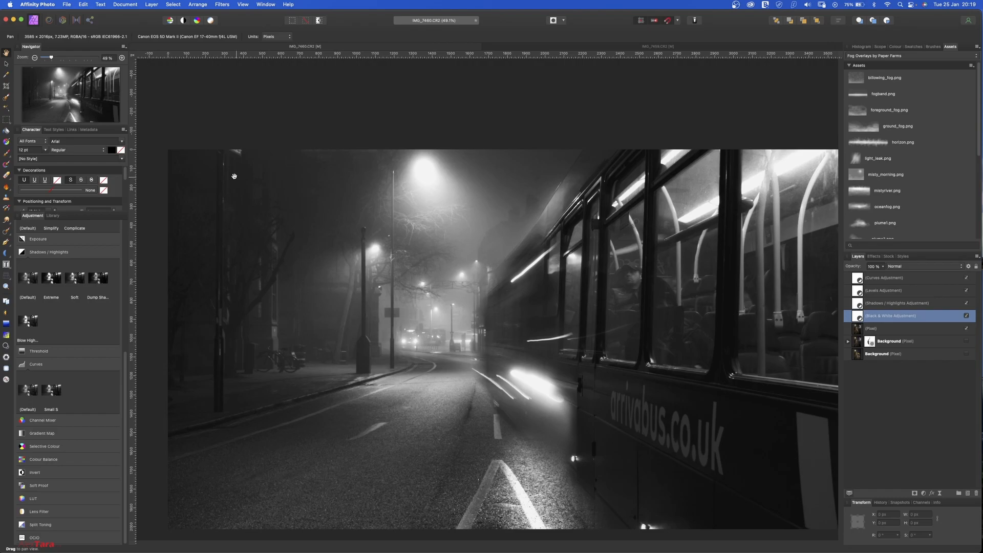
click(857, 330)
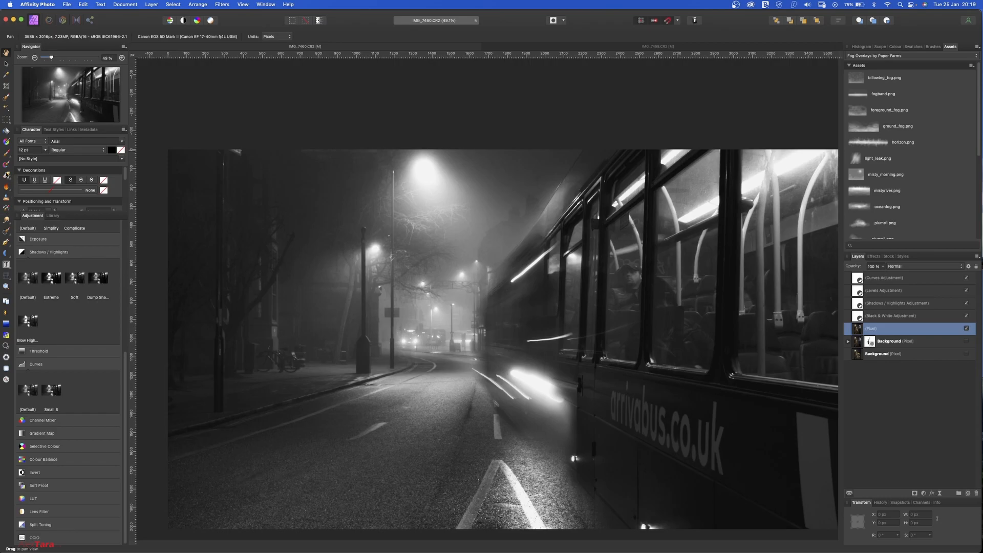
click(6, 232)
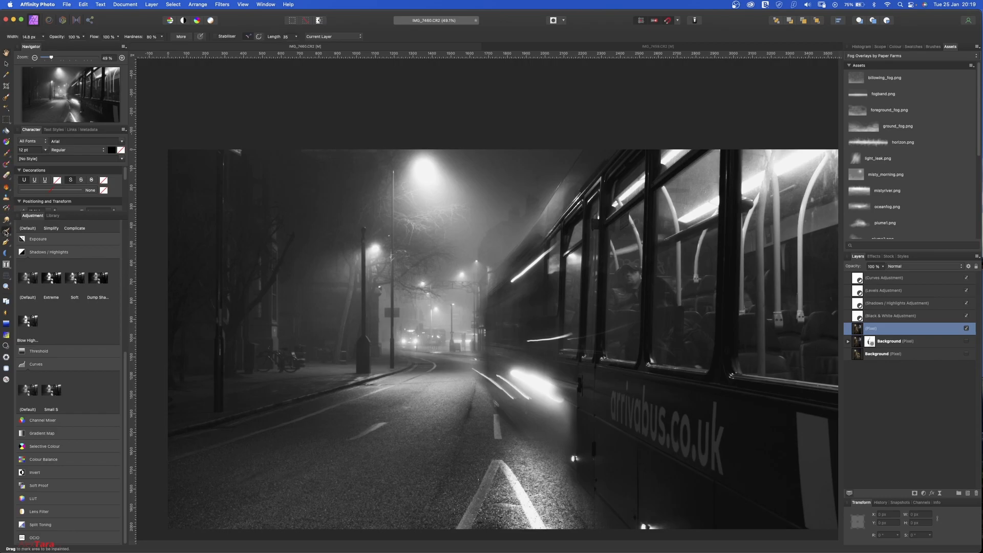
scroll(190, 129, up, 10)
drag(408, 250, 417, 220)
drag(483, 256, 461, 231)
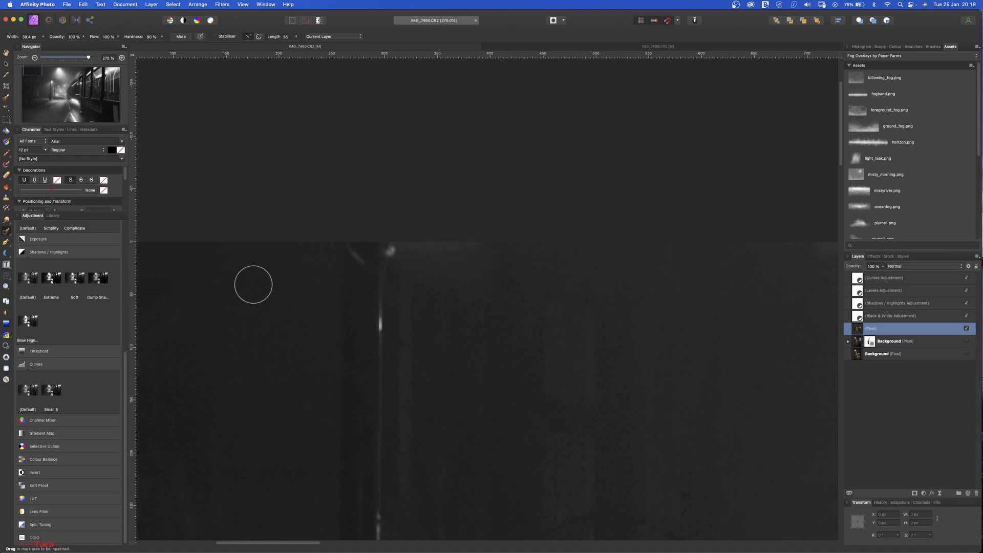
click(6, 236)
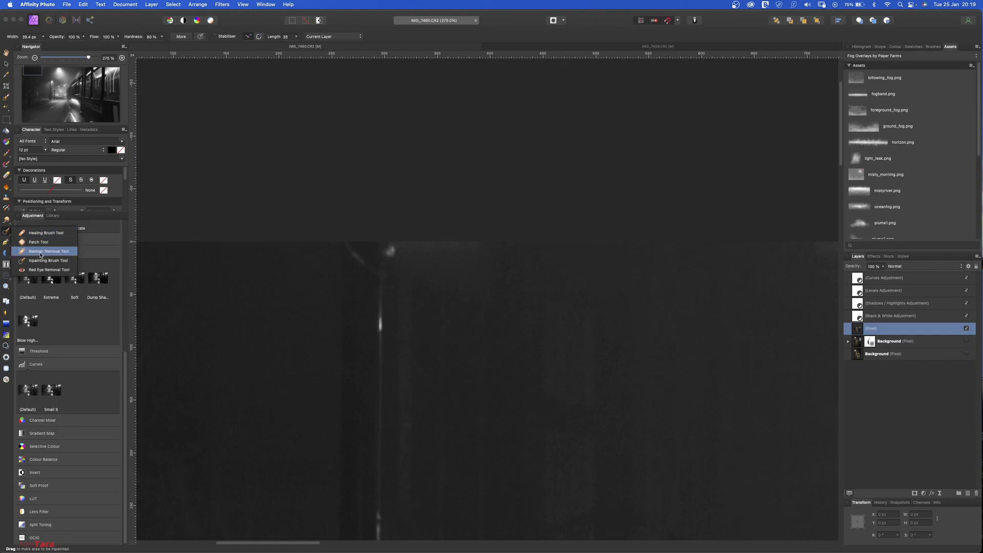
click(64, 264)
key(bracketleft)
key(bracketleft)
key(bracketleft)
key(bracketleft)
key(bracketleft)
drag(354, 253, 371, 267)
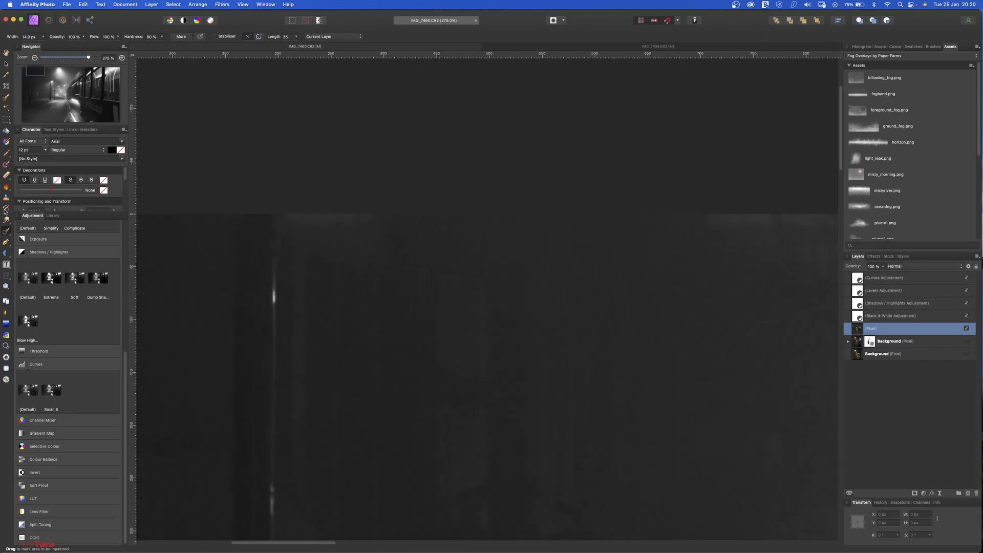
Darken the pale patch beside the dark post's top in the photo's upper-left corner with a large Burn Brush on Midtones
click(7, 221)
click(6, 219)
click(6, 188)
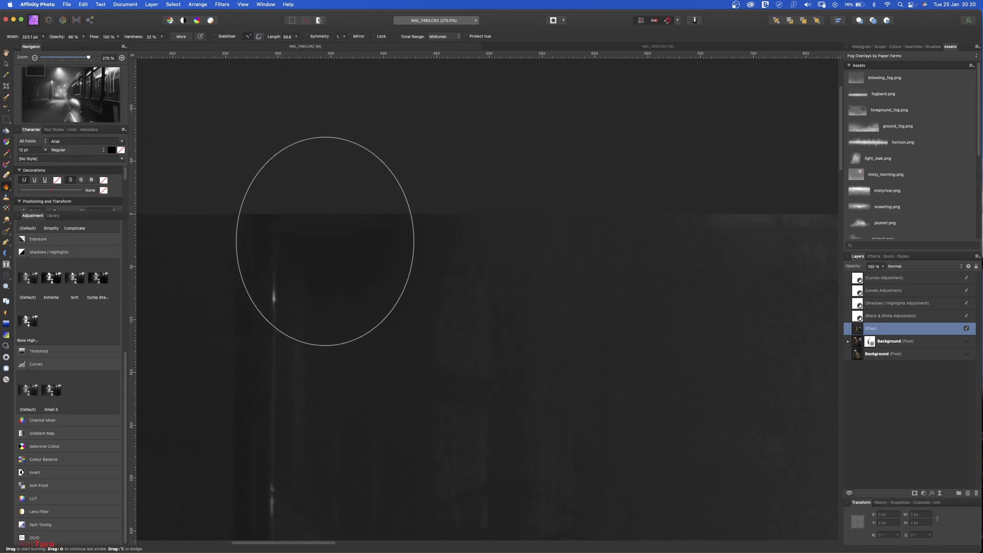
Lower the Burn Brush opacity to 26% and darken the midtones along the upper-left sky and trees
scroll(668, 242, down, 1)
scroll(668, 242, down, 10)
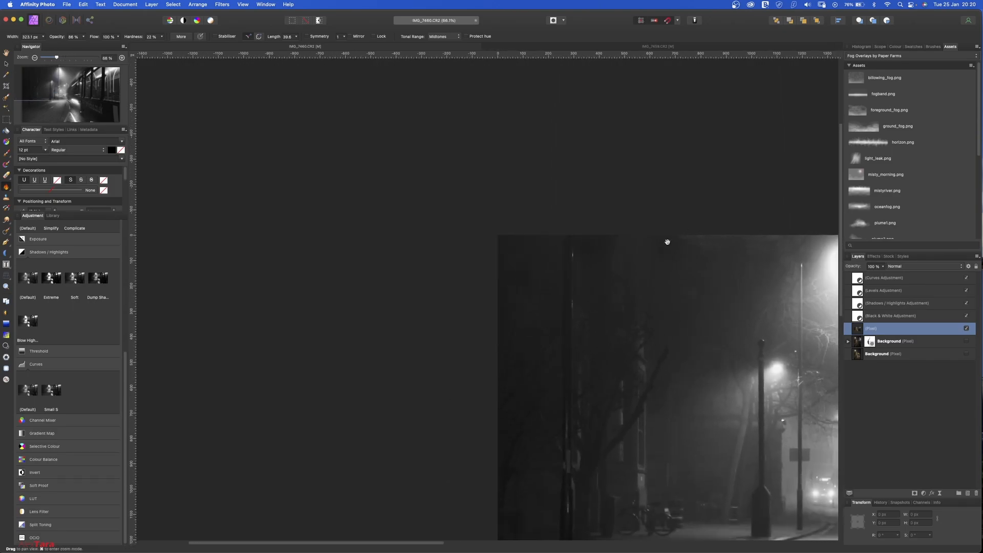
drag(143, 337, 14, 315)
drag(581, 314, 347, 288)
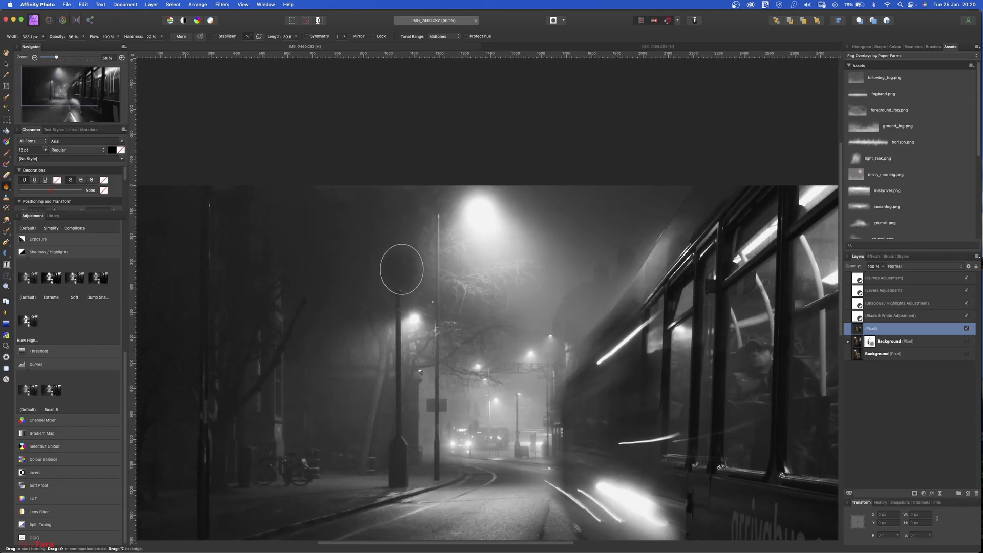
click(85, 37)
drag(72, 47, 44, 46)
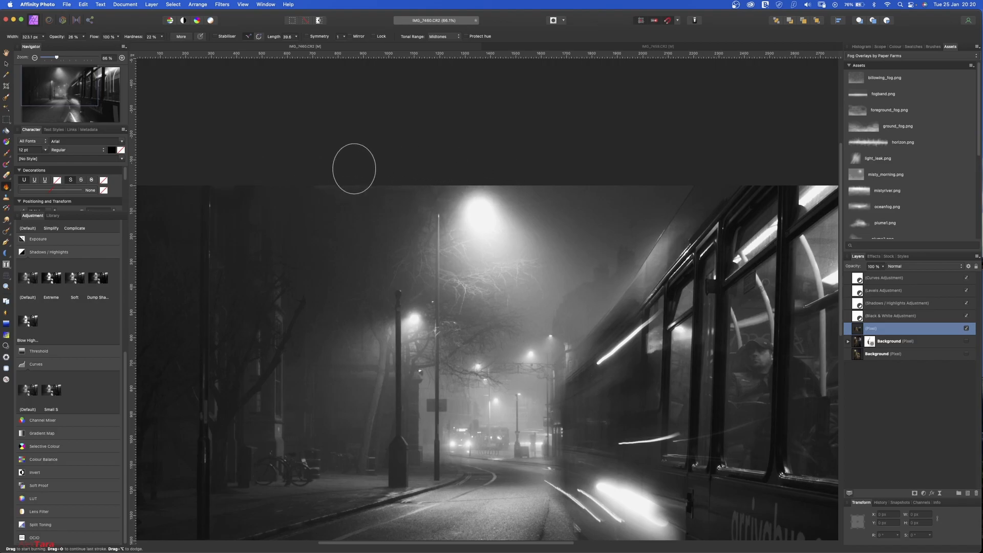
drag(314, 284, 299, 200)
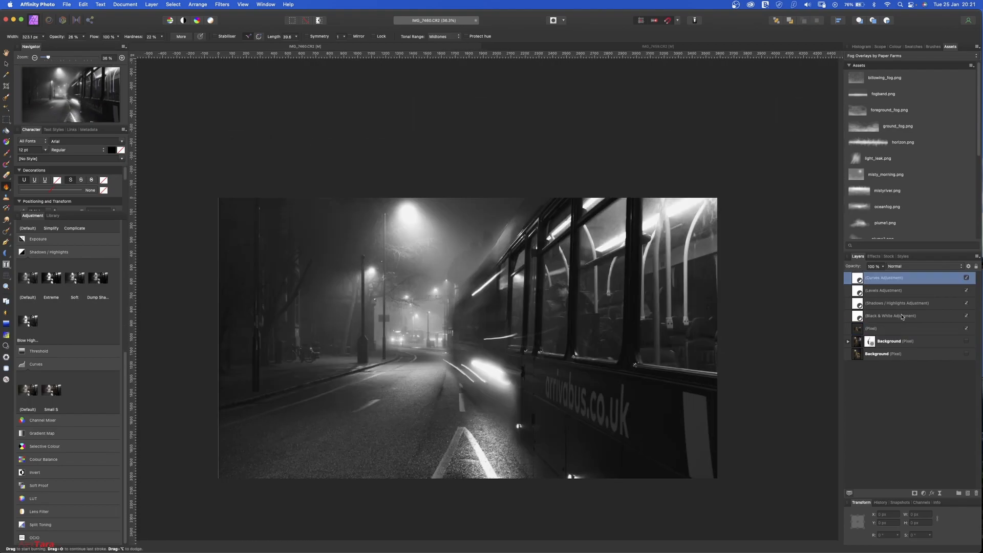
Trim the photo's left edge slightly with a 16:9 crop to 3551 x 1998 px and apply it
click(5, 88)
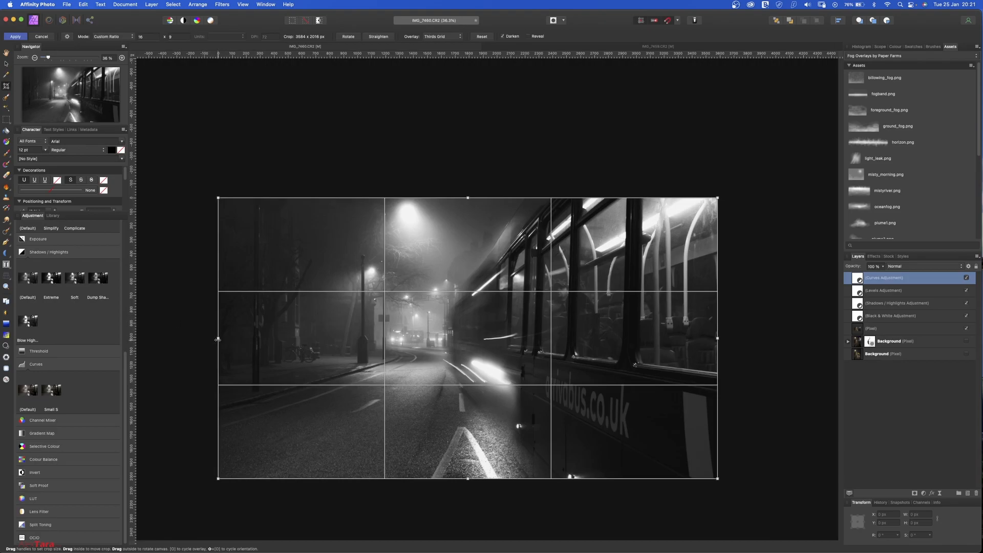
drag(219, 340, 223, 340)
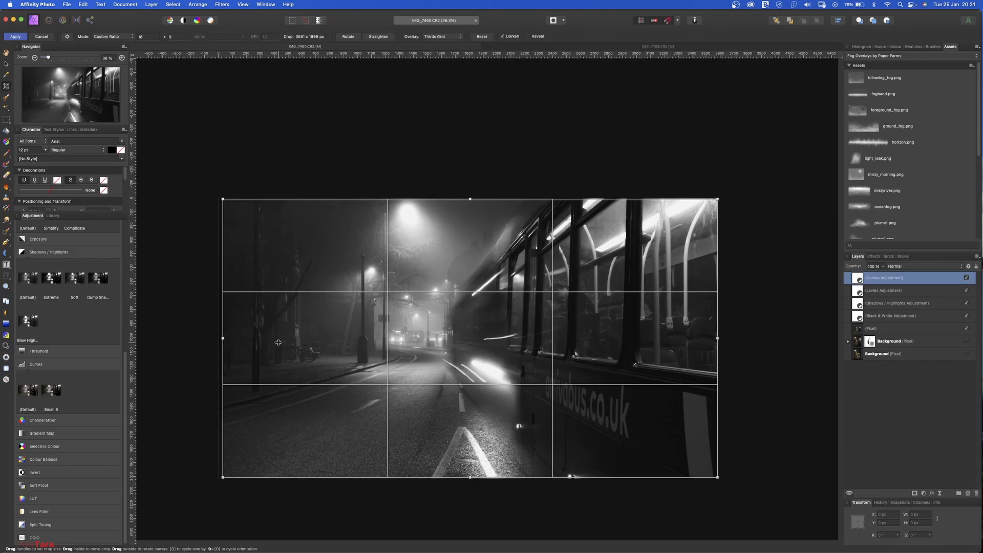
key(Return)
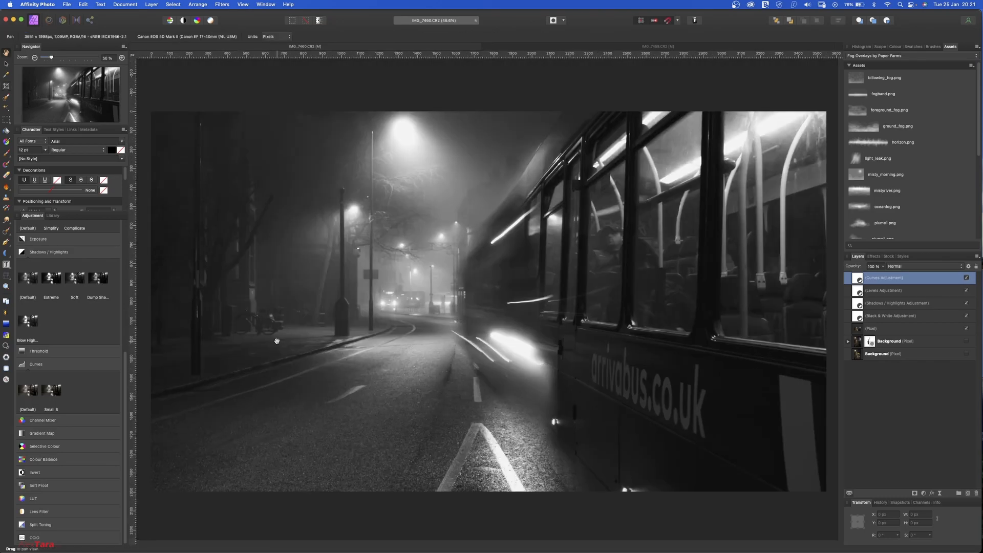
mouse_move(616, 363)
mouse_down()
mouse_move(591, 364)
mouse_move(606, 361)
mouse_up()
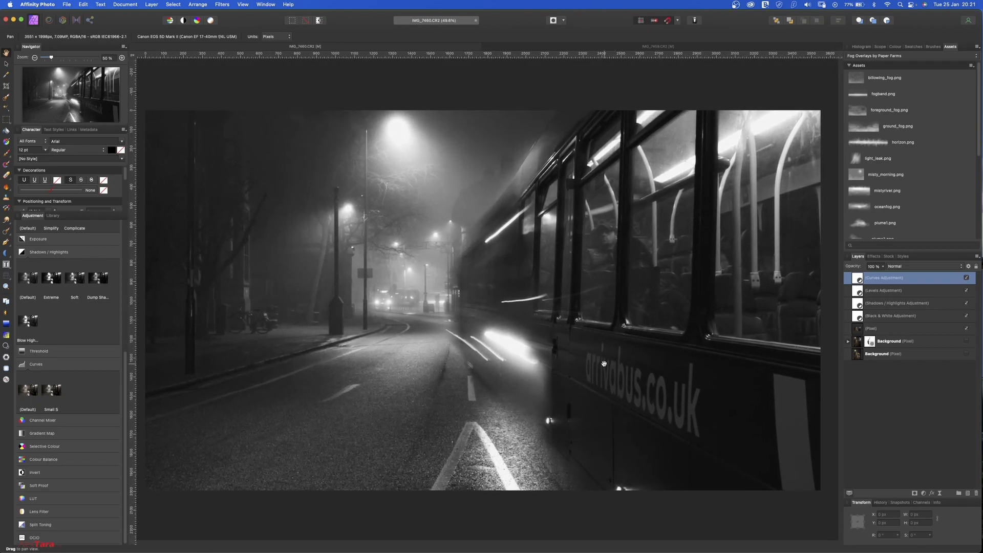